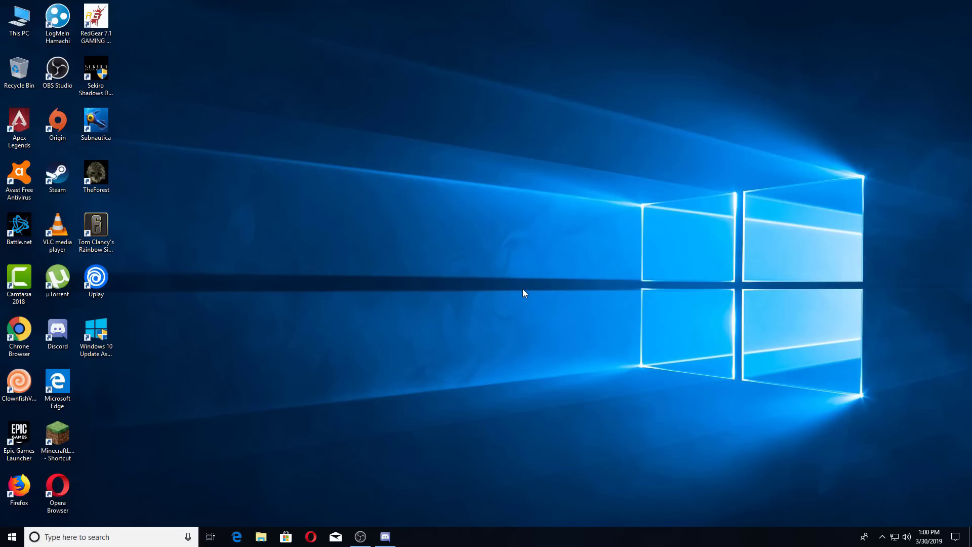
pyautogui.rightClick(375, 151)
pyautogui.click(400, 200)
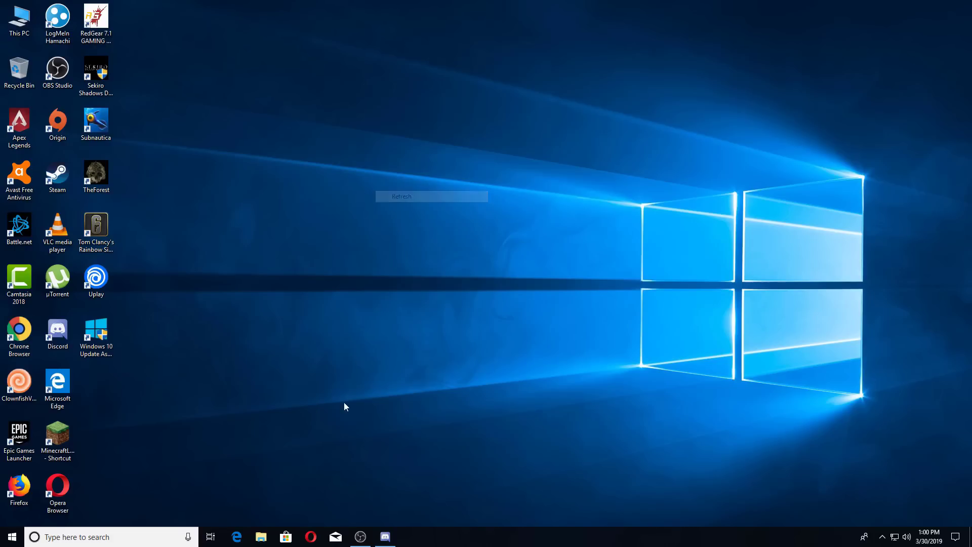
pyautogui.moveTo(361, 140); pyautogui.dragTo(554, 376)
pyautogui.rightClick(451, 180)
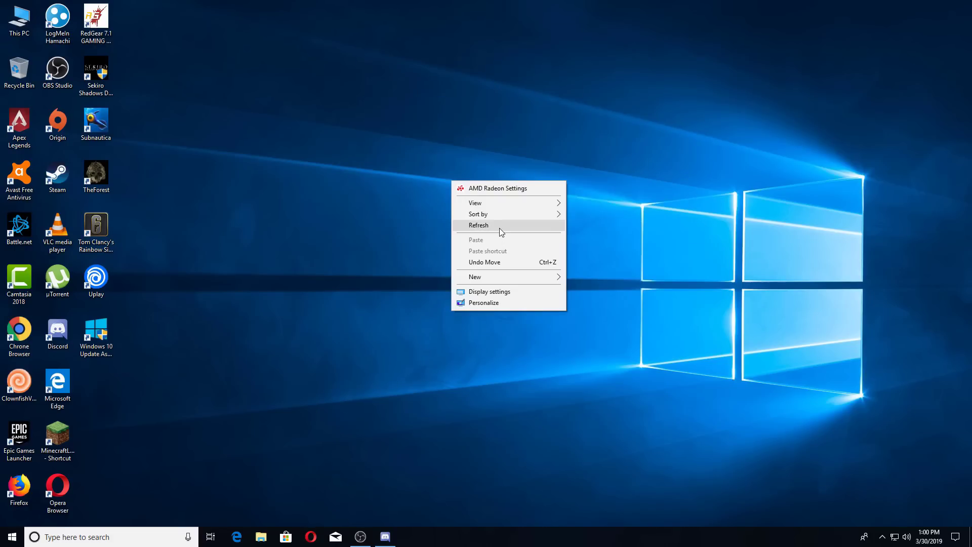
pyautogui.click(499, 228)
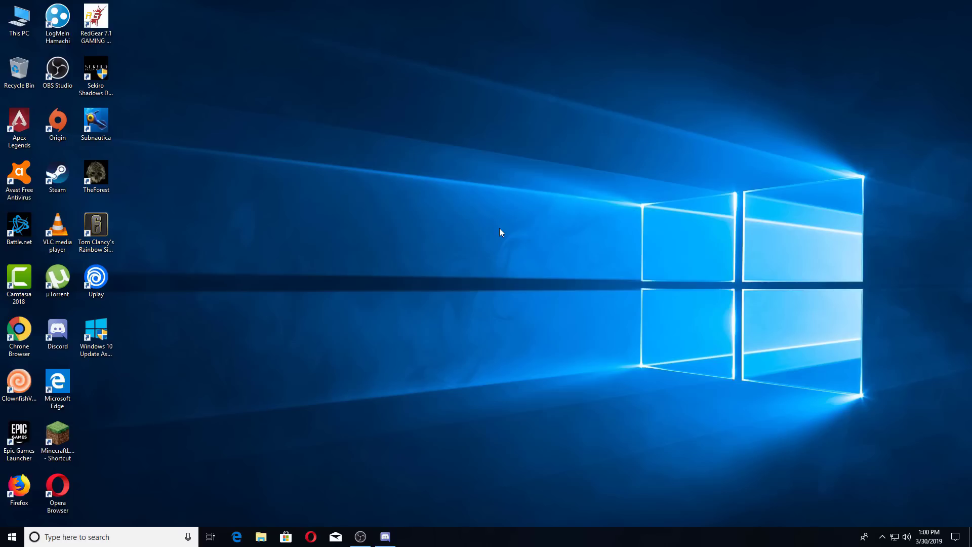
# Step: Switch to the Opera browser, search the web for "forge" and open the Minecraft Forge downloads site
pyautogui.click(311, 536)
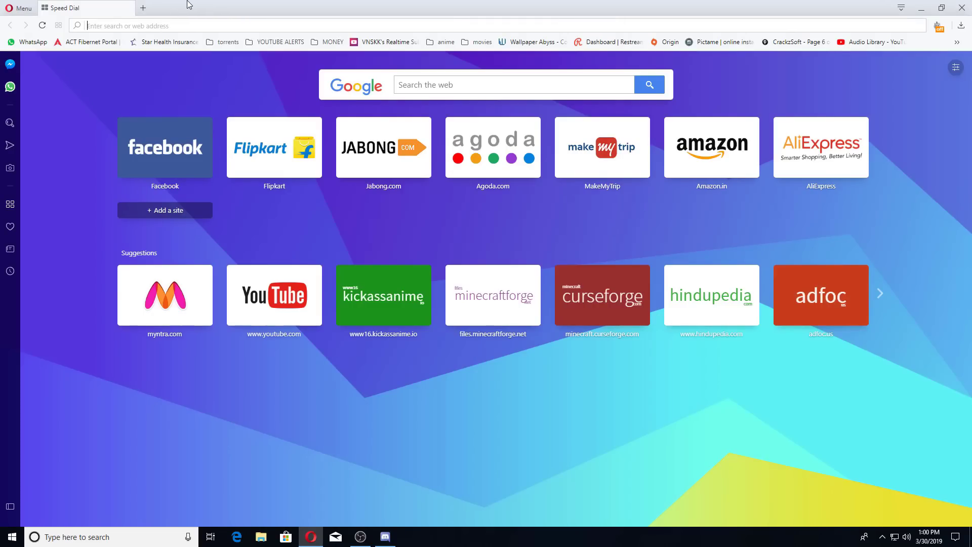
pyautogui.write('for')
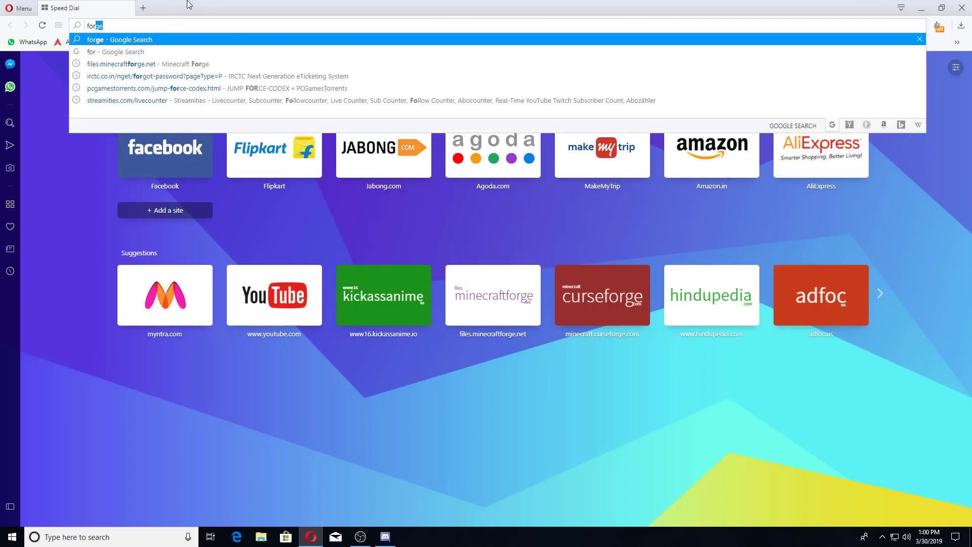
pyautogui.press('Return')
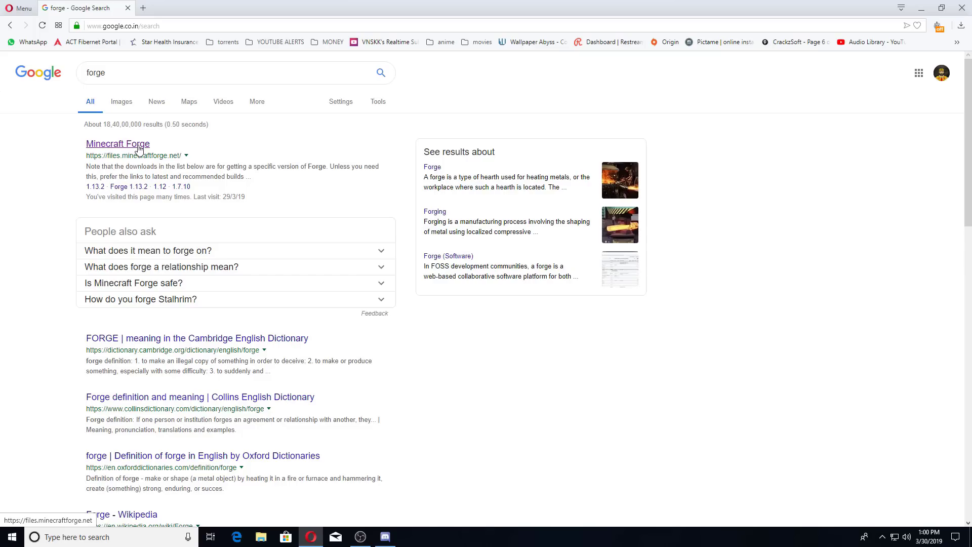
pyautogui.click(126, 146)
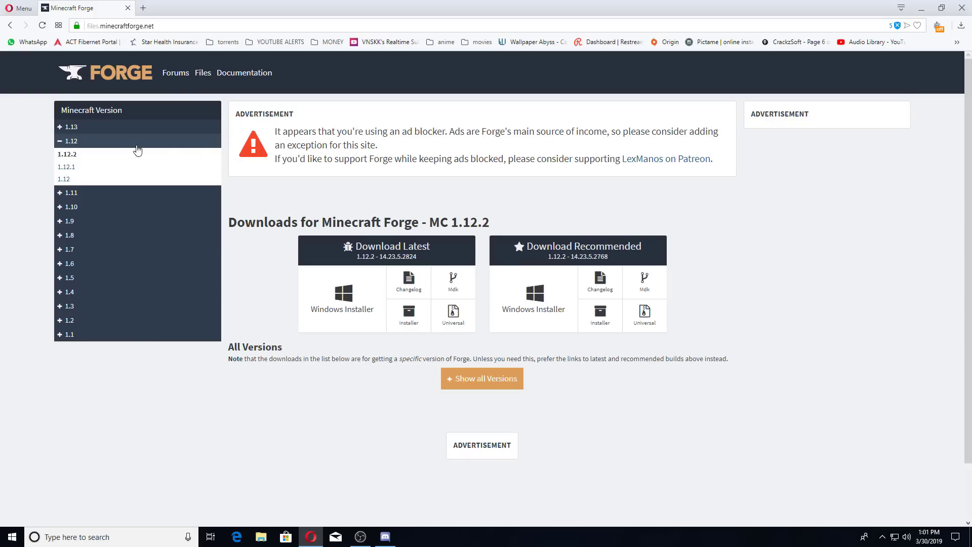
# Step: Look through the releases listed under Minecraft versions 1.12 and 1.13
pyautogui.click(71, 144)
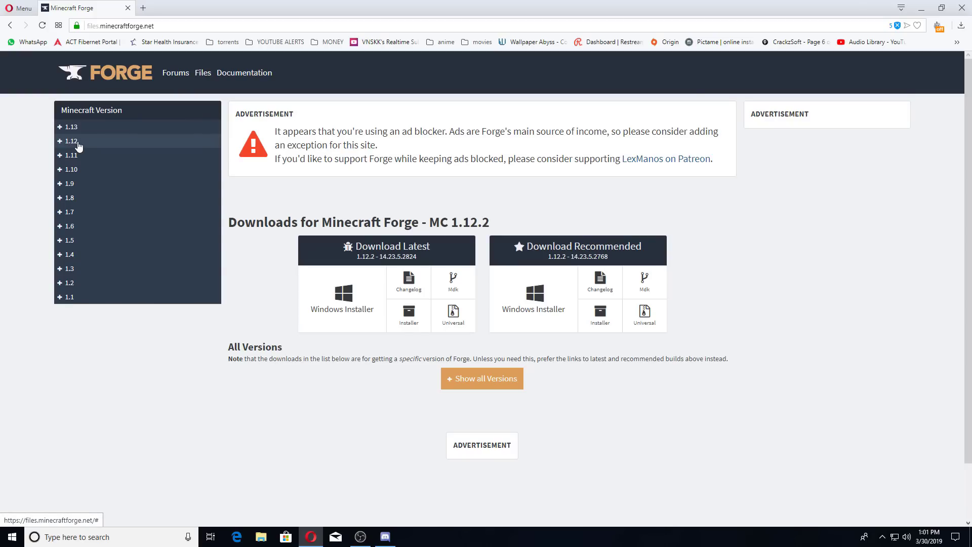
pyautogui.click(71, 143)
pyautogui.click(71, 127)
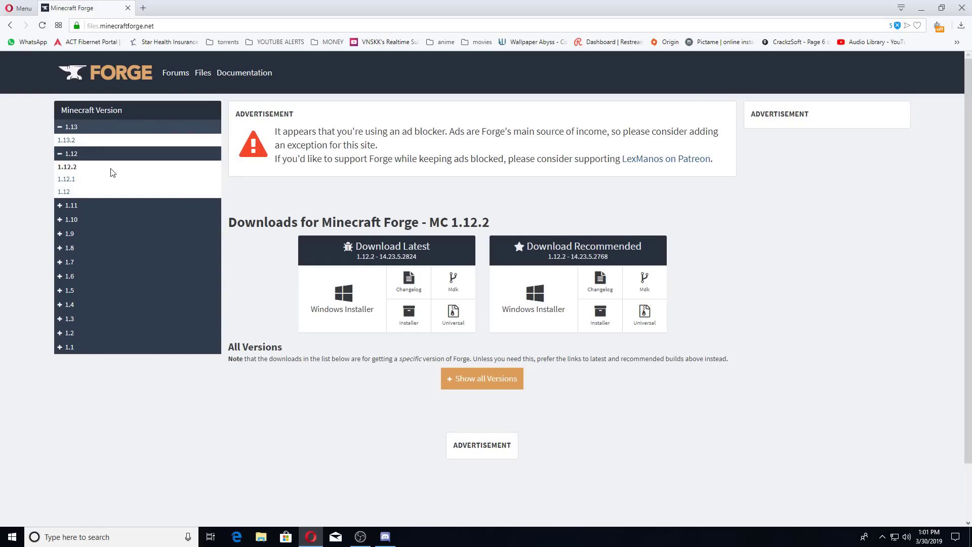
pyautogui.click(99, 128)
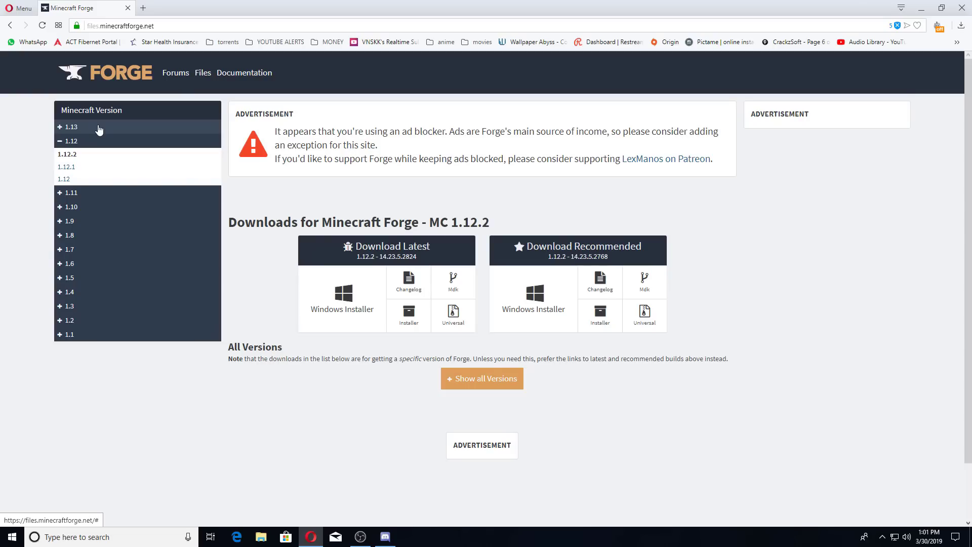
pyautogui.click(84, 142)
pyautogui.click(87, 145)
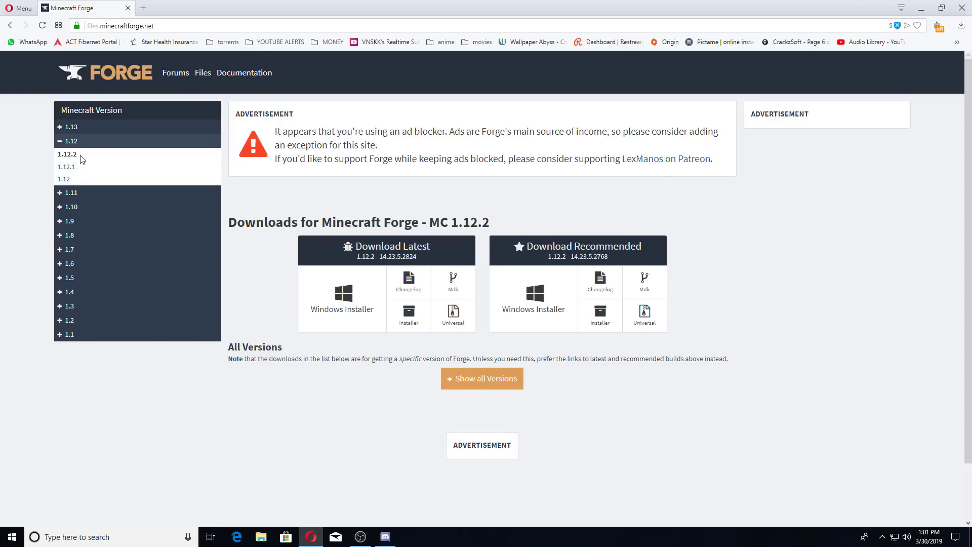
# Step: Open the Forge downloads page for Minecraft 1.12.2
pyautogui.moveTo(81, 160); pyautogui.dragTo(81, 405)
pyautogui.click(81, 160)
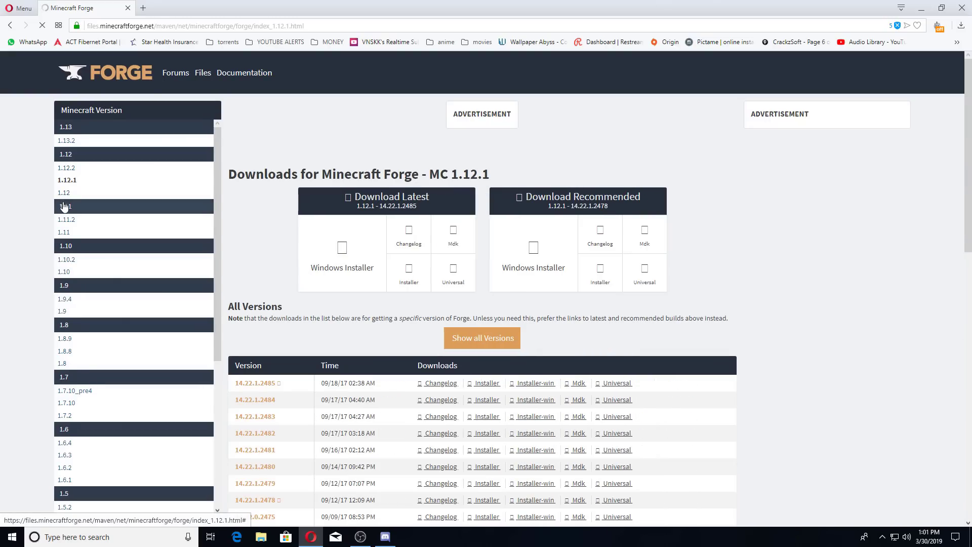
pyautogui.click(70, 168)
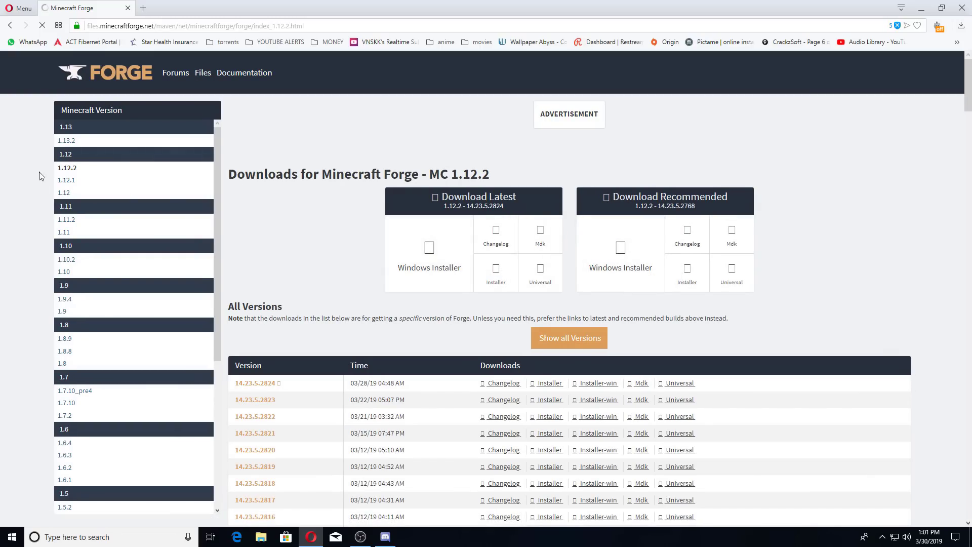
pyautogui.click(114, 211)
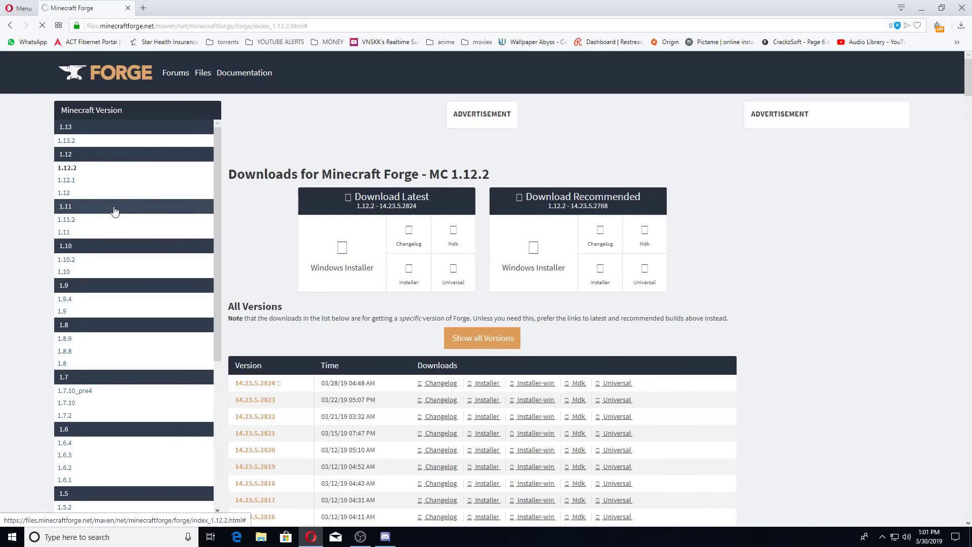
pyautogui.click(115, 209)
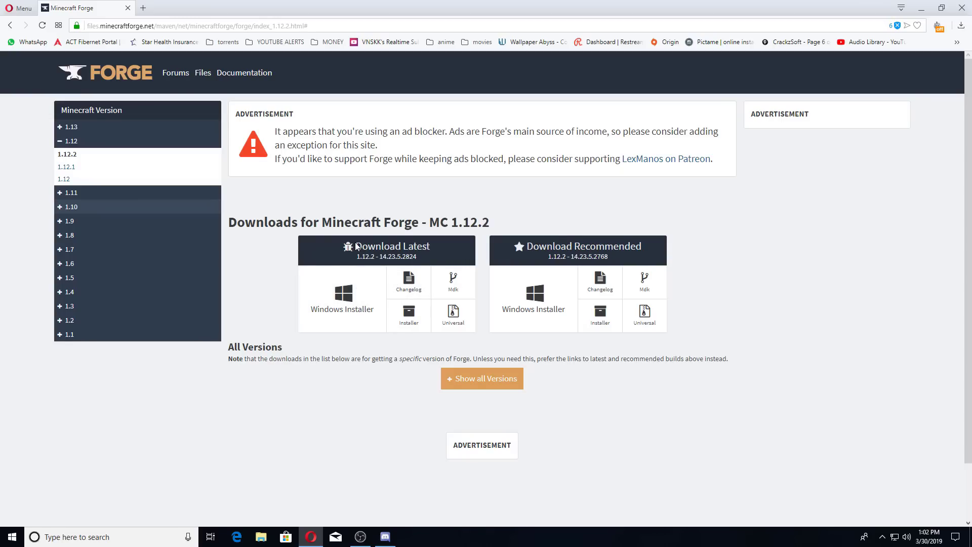
pyautogui.moveTo(356, 246); pyautogui.dragTo(453, 252)
pyautogui.click(448, 253)
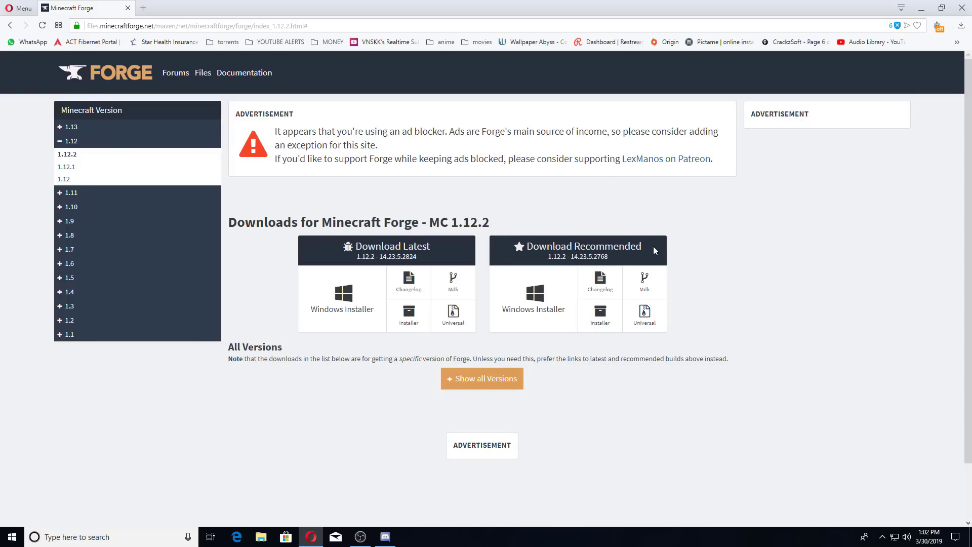
pyautogui.moveTo(653, 246); pyautogui.dragTo(526, 245)
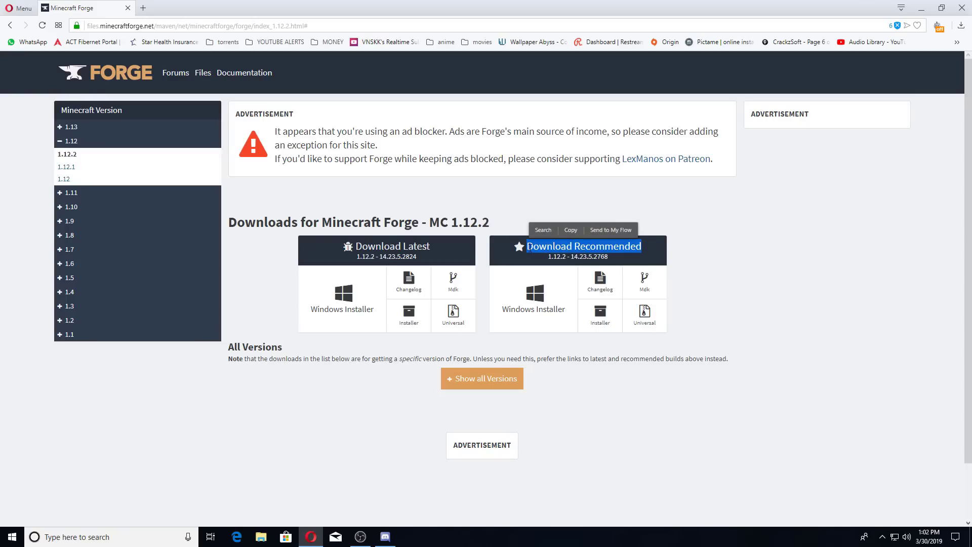
pyautogui.click(652, 253)
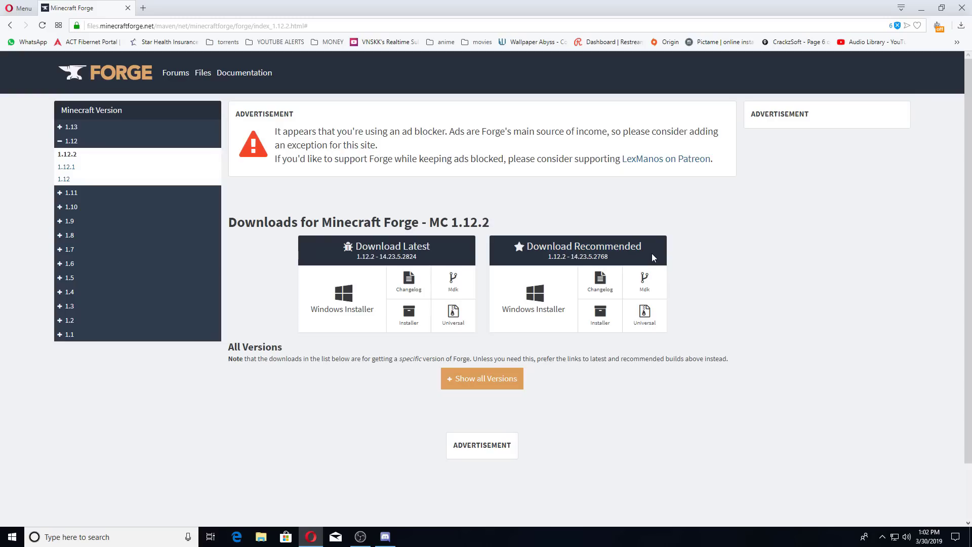
# Step: Try to download the recommended Forge 1.12.2 Windows installer past the advertisement page, and cancel saving the file
pyautogui.click(542, 299)
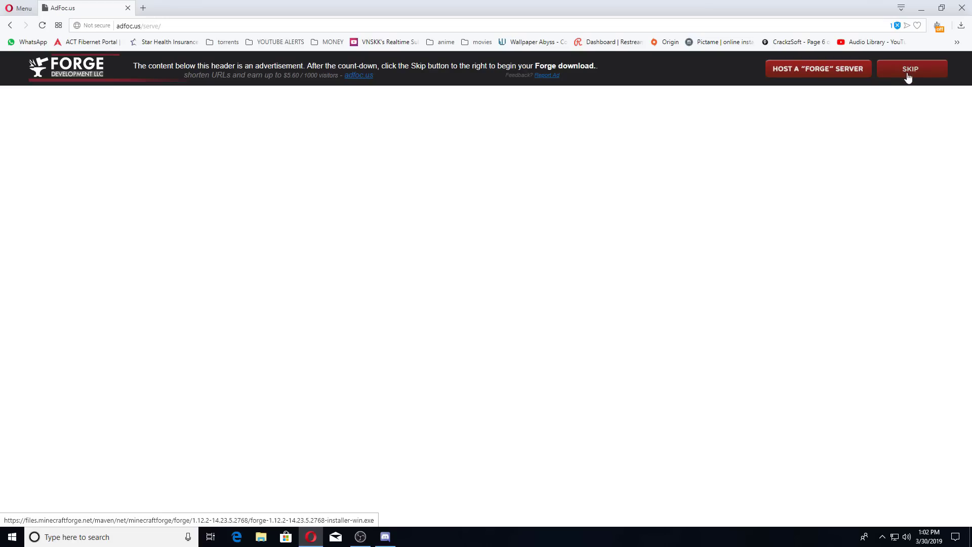
pyautogui.click(909, 72)
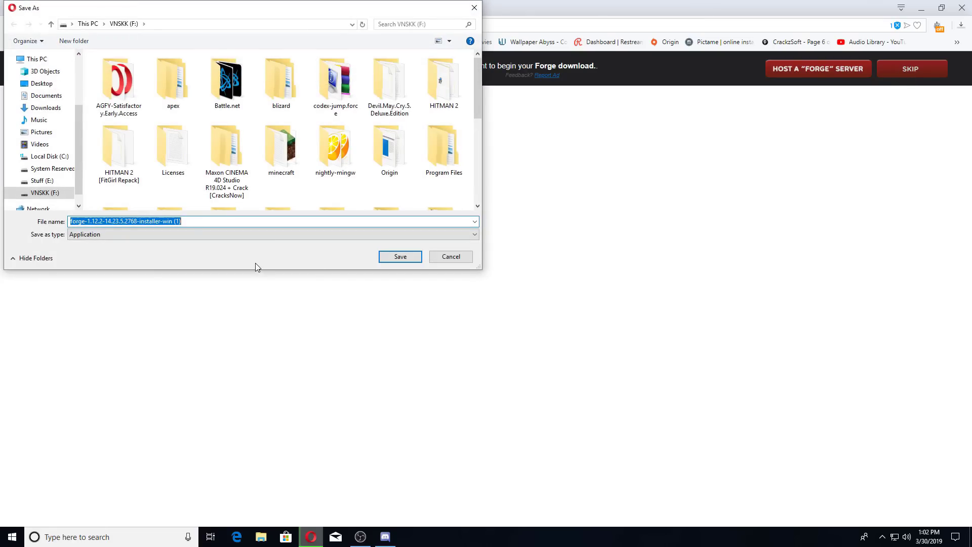
pyautogui.scroll(-5, 220, 204)
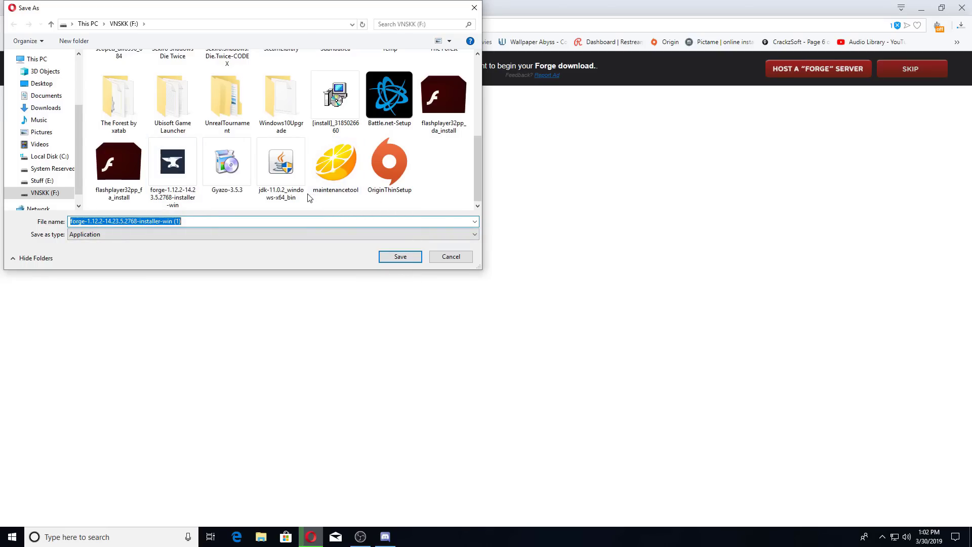
pyautogui.click(450, 259)
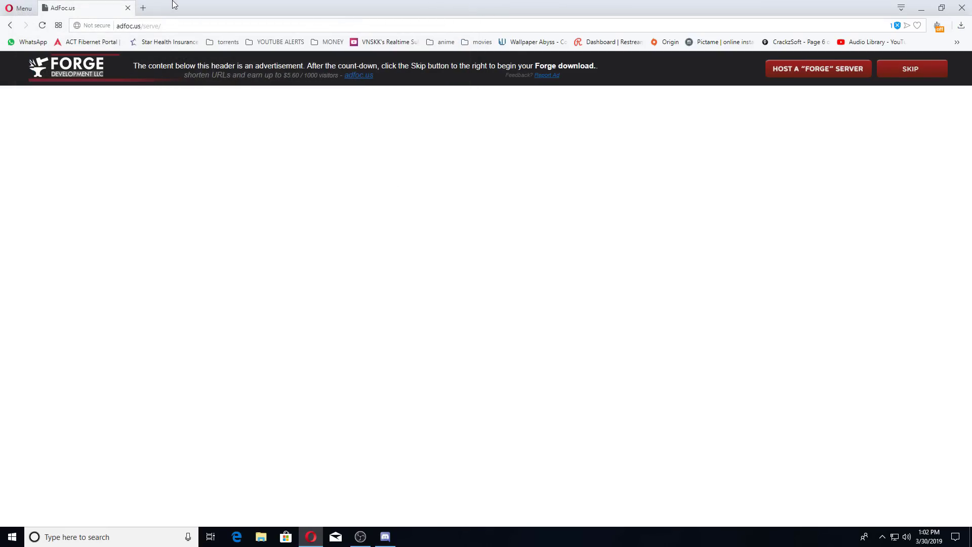
# Step: Run the already downloaded forge-1.12.2-14.23.5.2768-installer-win.exe and close the browser to bring the installer into view
pyautogui.click(961, 32)
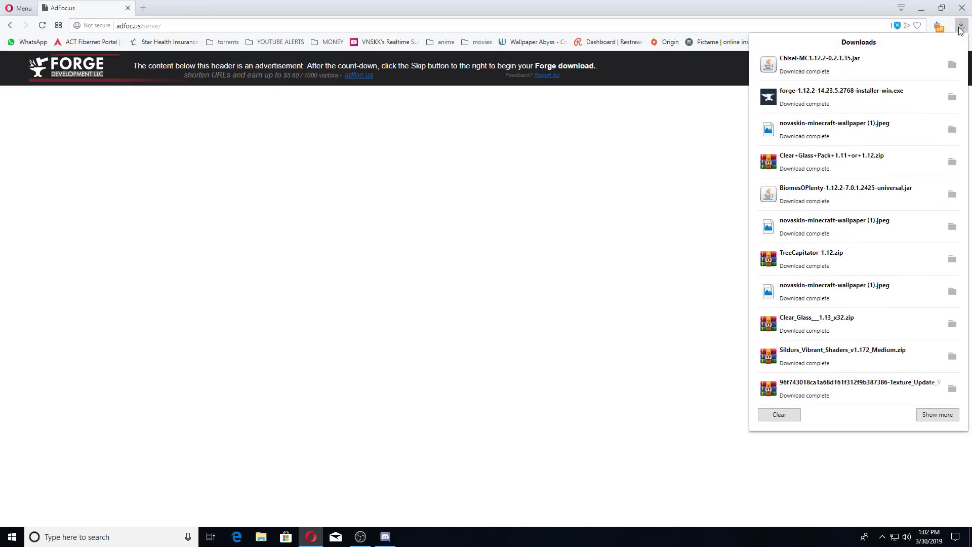
pyautogui.click(838, 103)
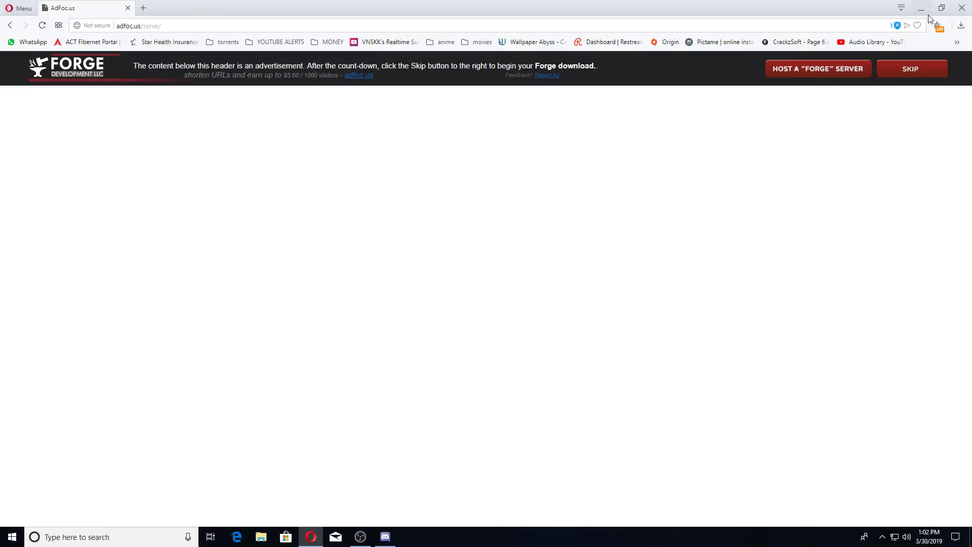
pyautogui.click(959, 15)
pyautogui.moveTo(465, 199); pyautogui.dragTo(457, 107)
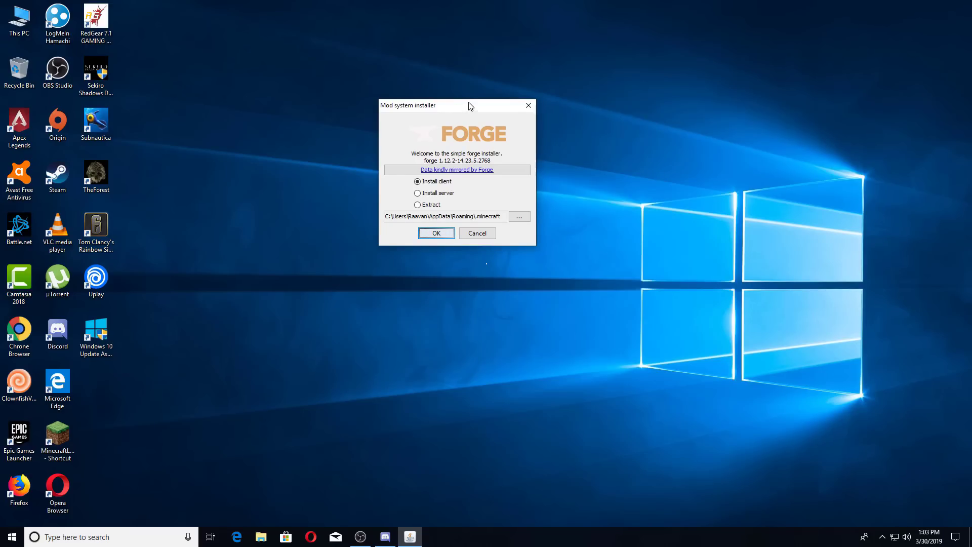
pyautogui.moveTo(467, 104); pyautogui.dragTo(473, 99)
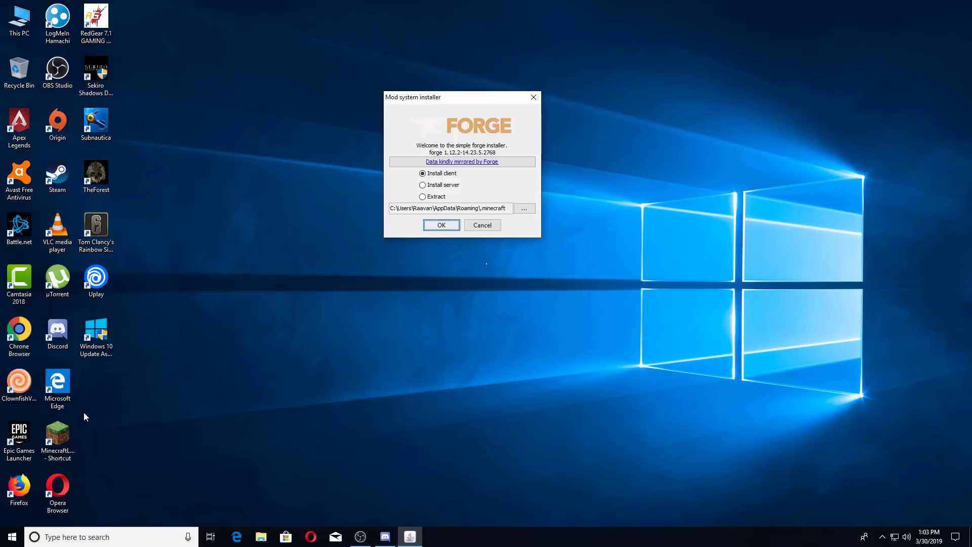
# Step: Open the Minecraft Launcher and start the game with the forge 1.12.2 profile
pyautogui.click(71, 429)
pyautogui.doubleClick(72, 429)
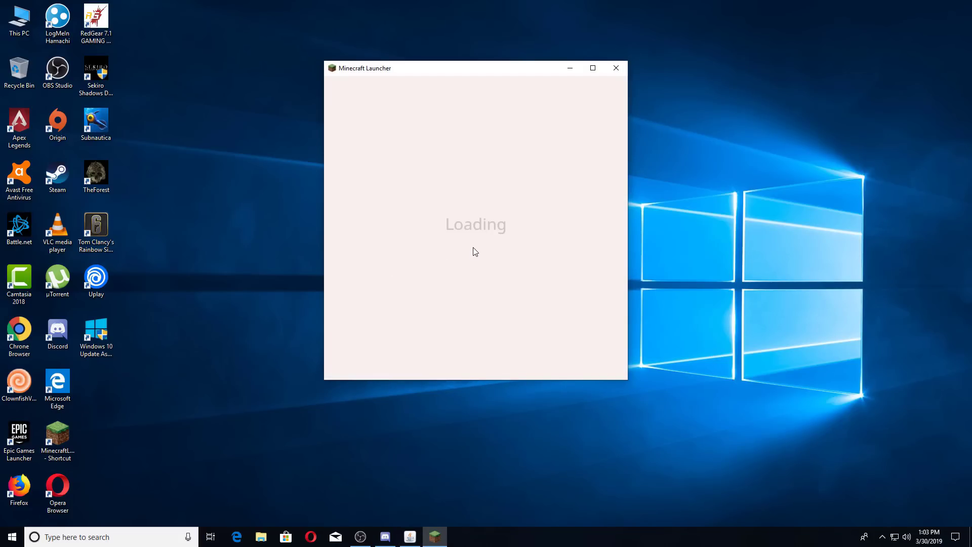
pyautogui.click(488, 351)
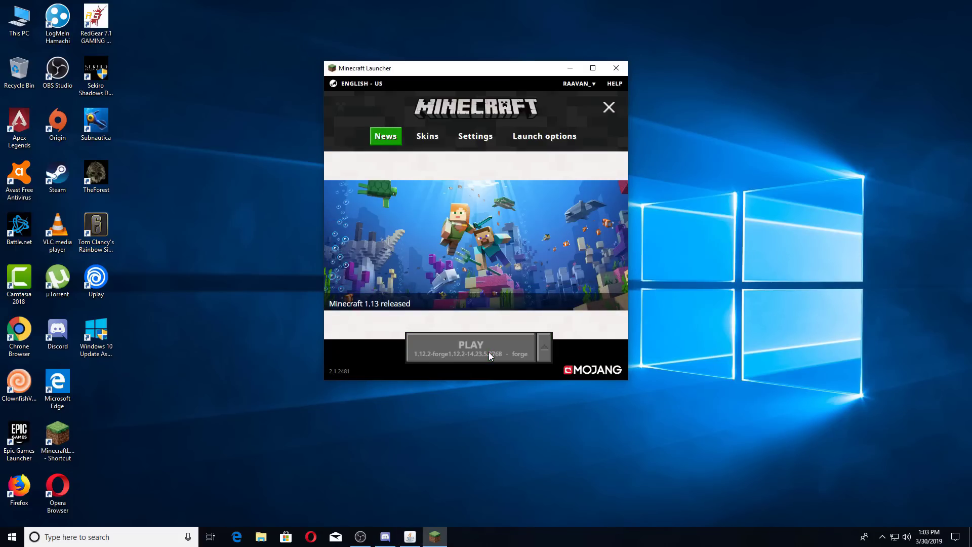
# Step: Reopen the Minecraft Launcher and start the 1.13.2 OptiFine profile anyway despite the game already running
pyautogui.doubleClick(76, 450)
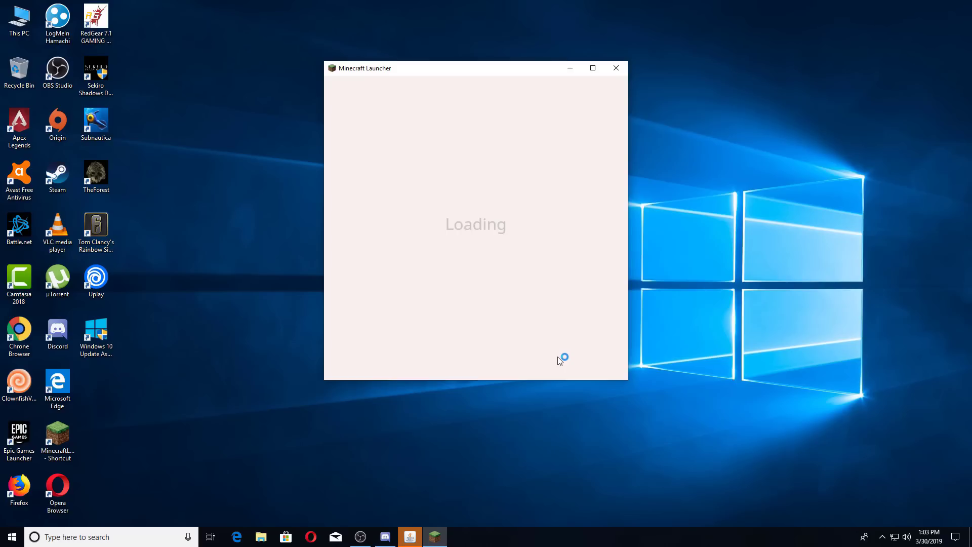
pyautogui.click(543, 348)
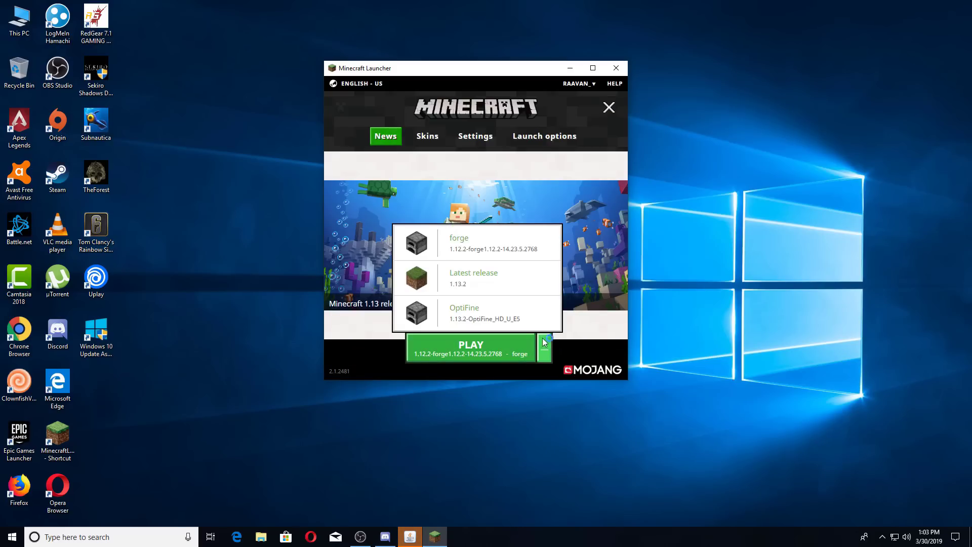
pyautogui.click(516, 311)
pyautogui.click(487, 348)
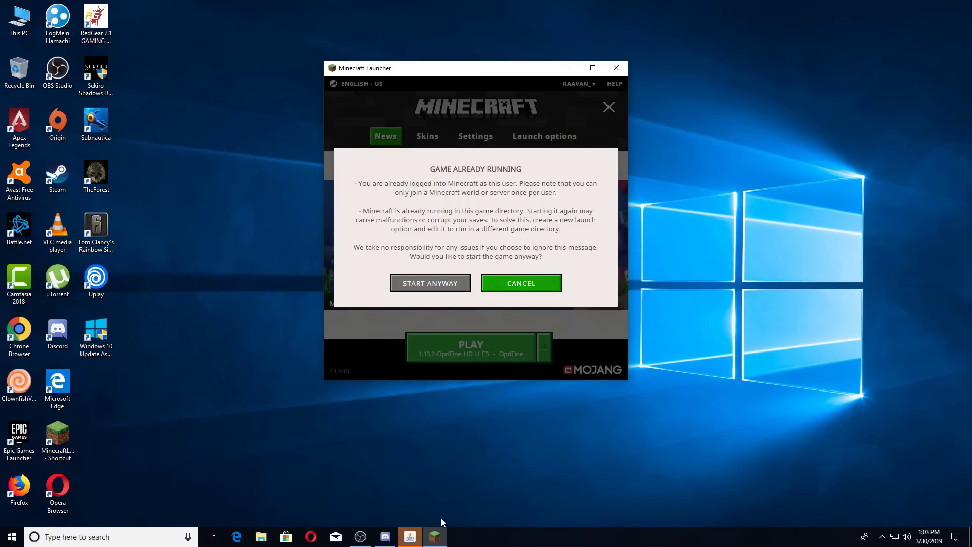
pyautogui.click(437, 280)
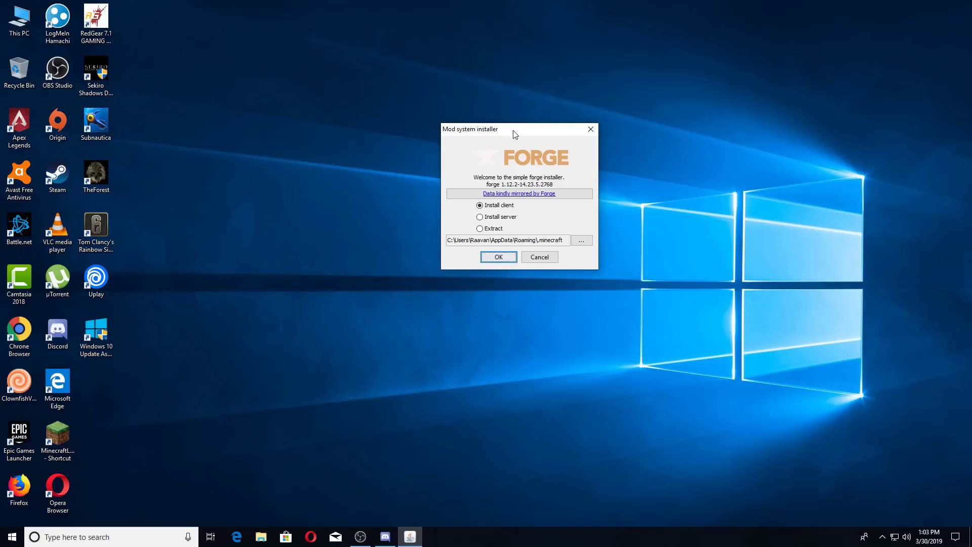
# Step: Select the client installation in the Forge installer and close the installer without installing
pyautogui.moveTo(515, 134); pyautogui.dragTo(471, 160)
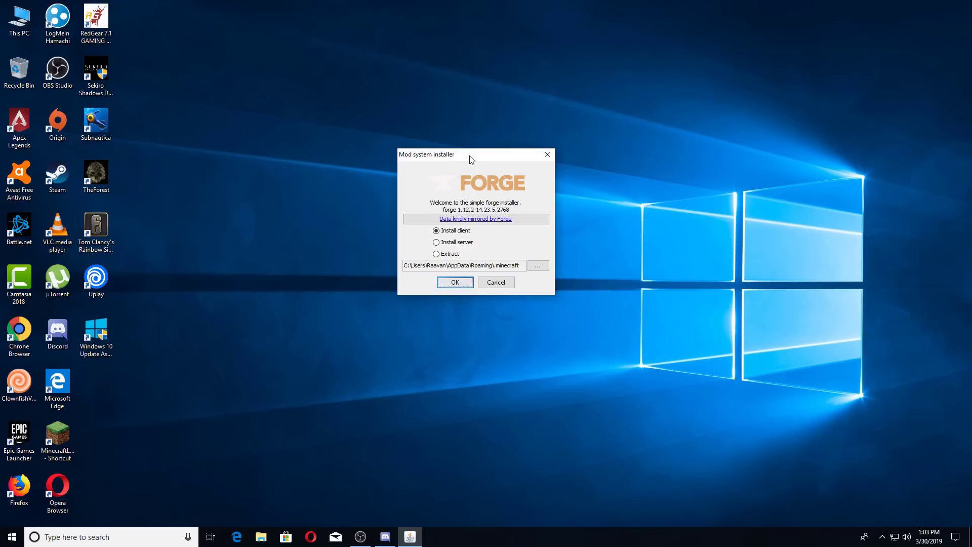
pyautogui.click(442, 232)
pyautogui.click(490, 283)
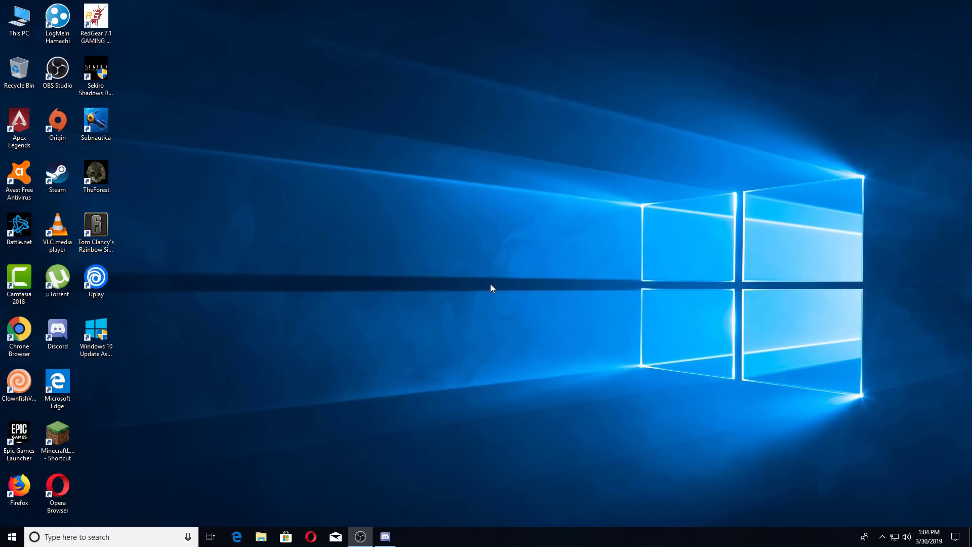
# Step: Refresh the desktop and open the Minecraft Launcher again
pyautogui.rightClick(392, 200)
pyautogui.click(435, 244)
pyautogui.doubleClick(57, 434)
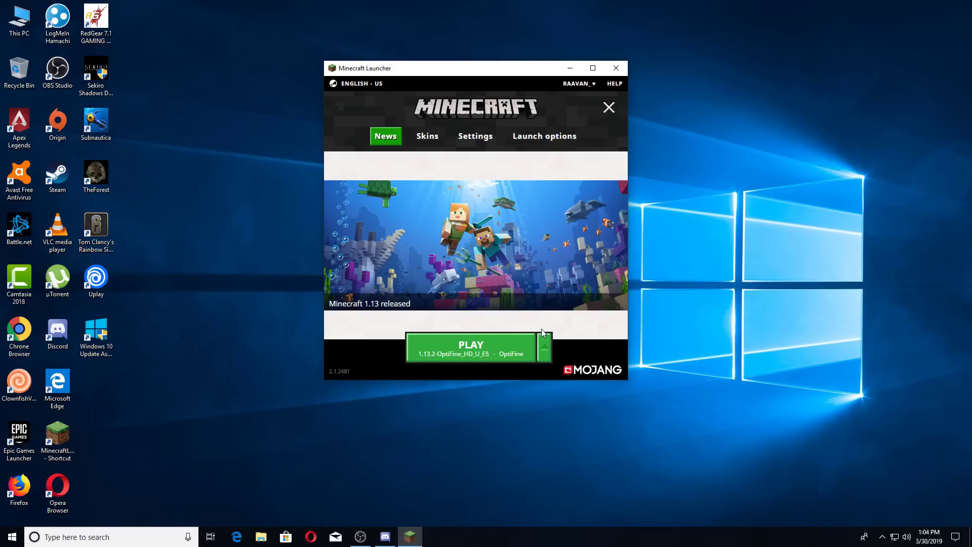
# Step: Choose the forge 1.12.2-forge1.12.2-14.23.5.2768 profile as the version to play
pyautogui.click(548, 354)
pyautogui.click(546, 352)
pyautogui.click(545, 350)
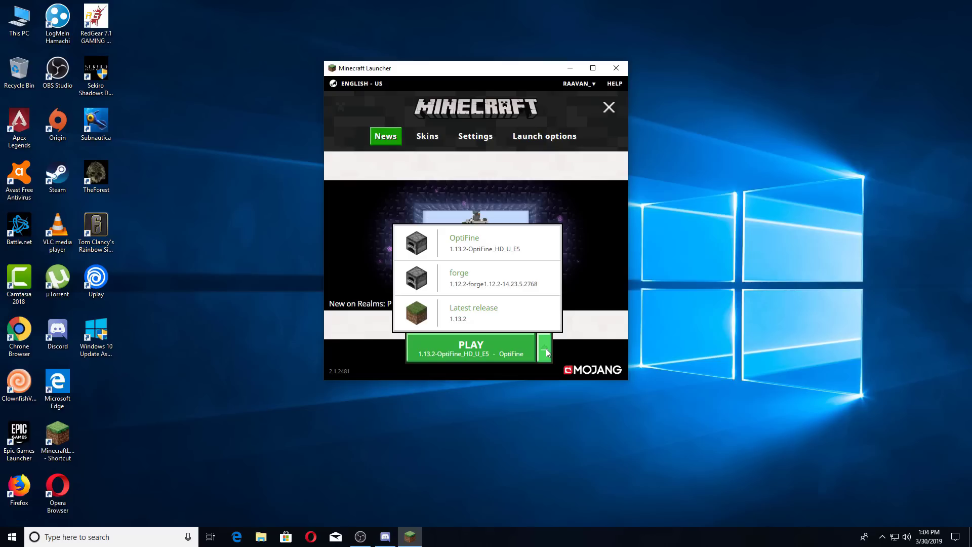
pyautogui.click(506, 280)
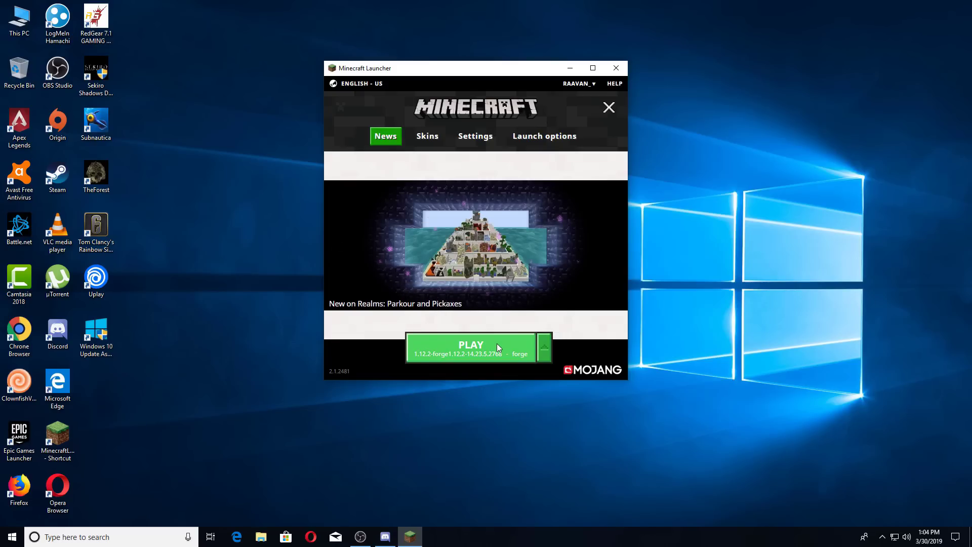
# Step: Maximize the launcher and begin a new launch configuration to look through its version list for the forge 1.12.2 release
pyautogui.click(541, 142)
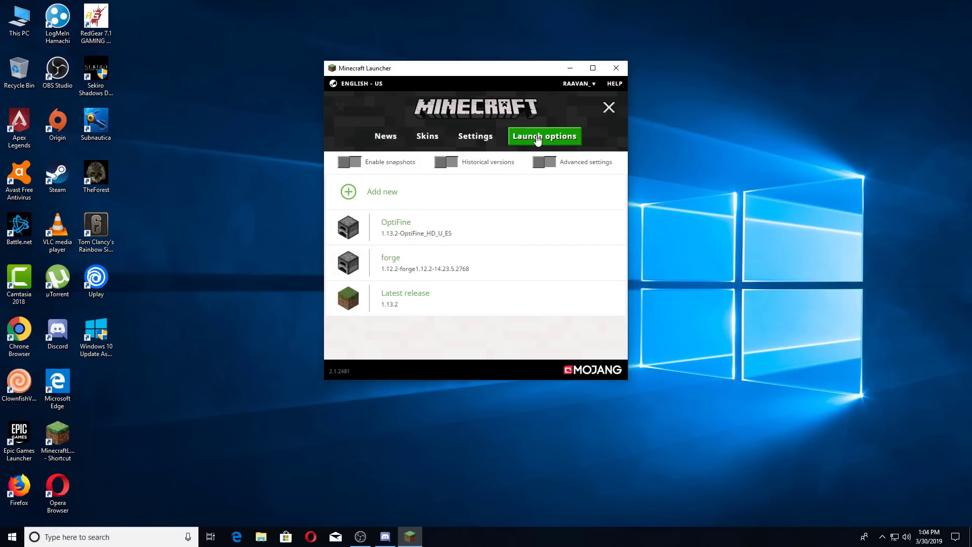
pyautogui.click(598, 66)
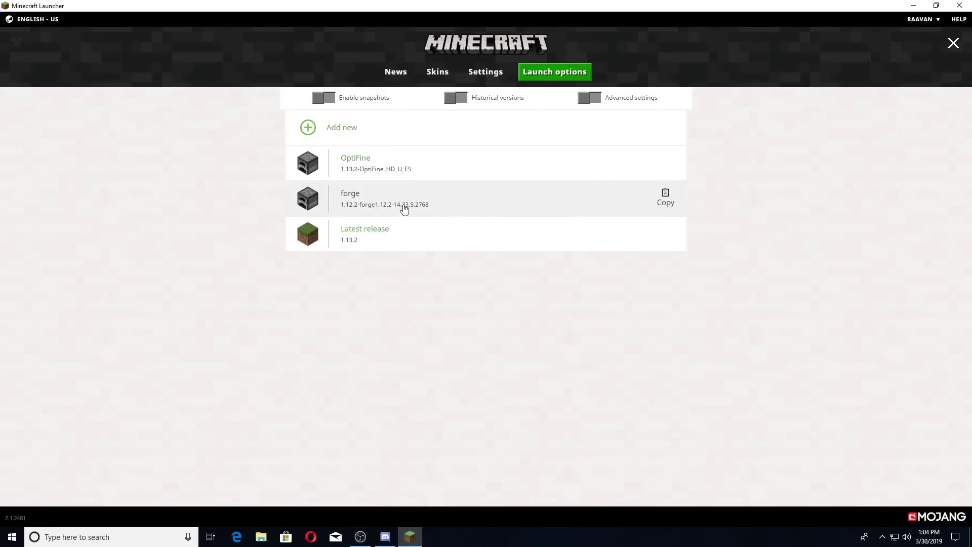
pyautogui.click(337, 135)
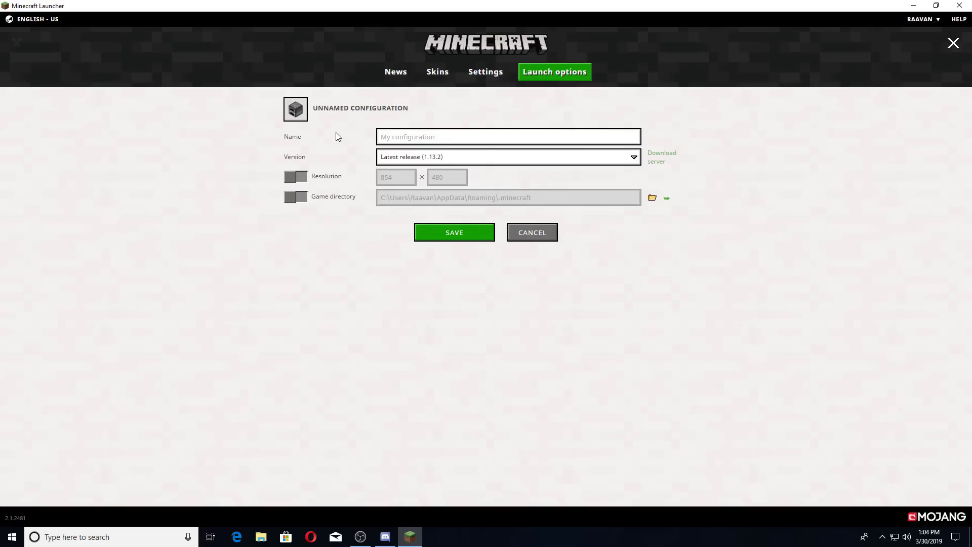
pyautogui.click(514, 139)
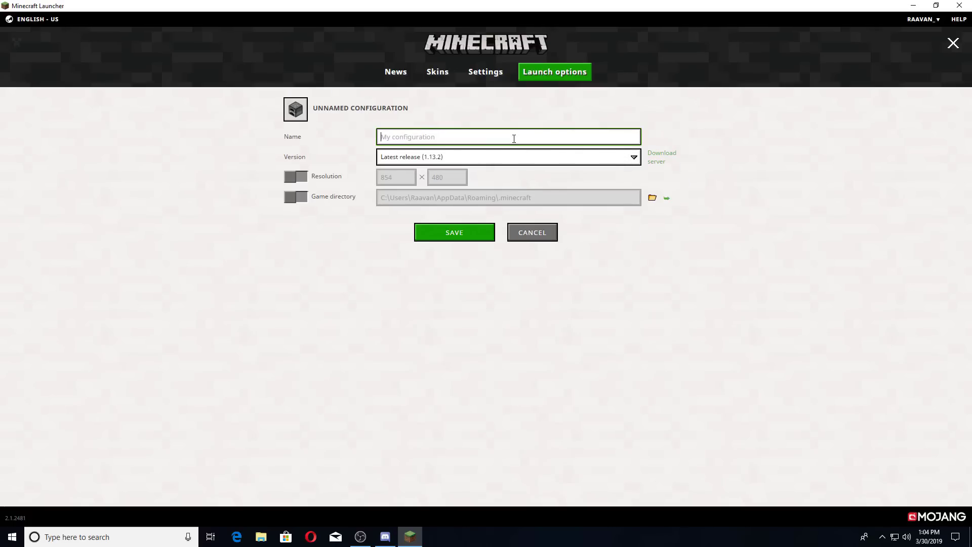
pyautogui.click(626, 158)
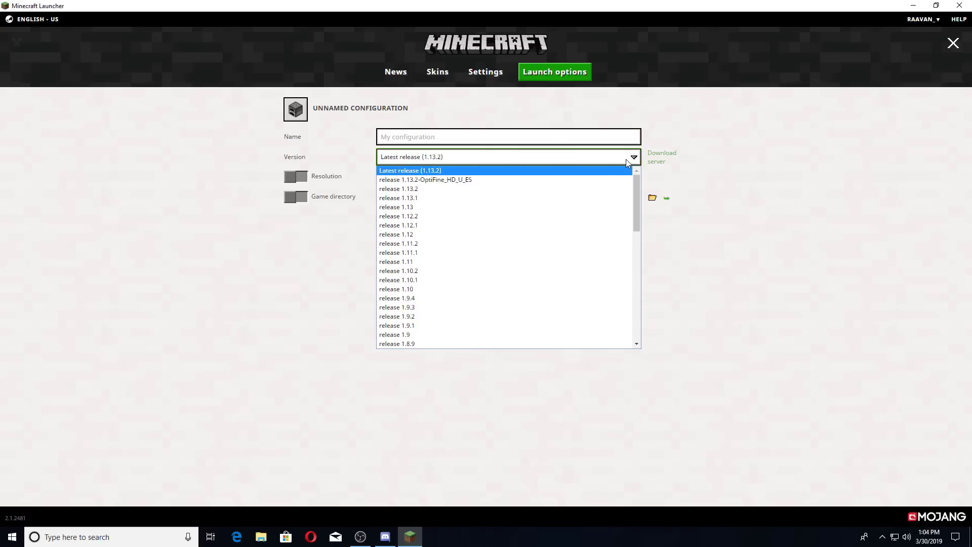
pyautogui.scroll(-12, 571, 186)
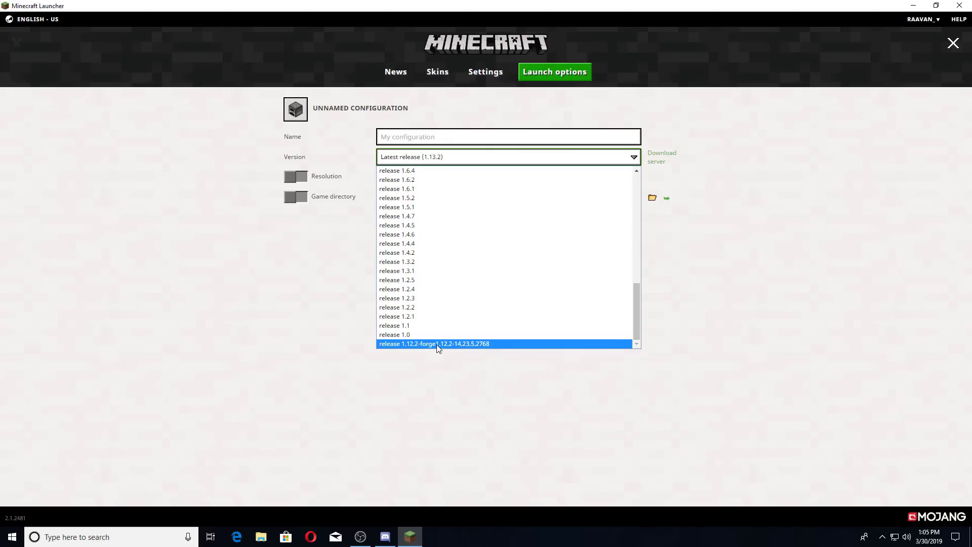
pyautogui.click(799, 203)
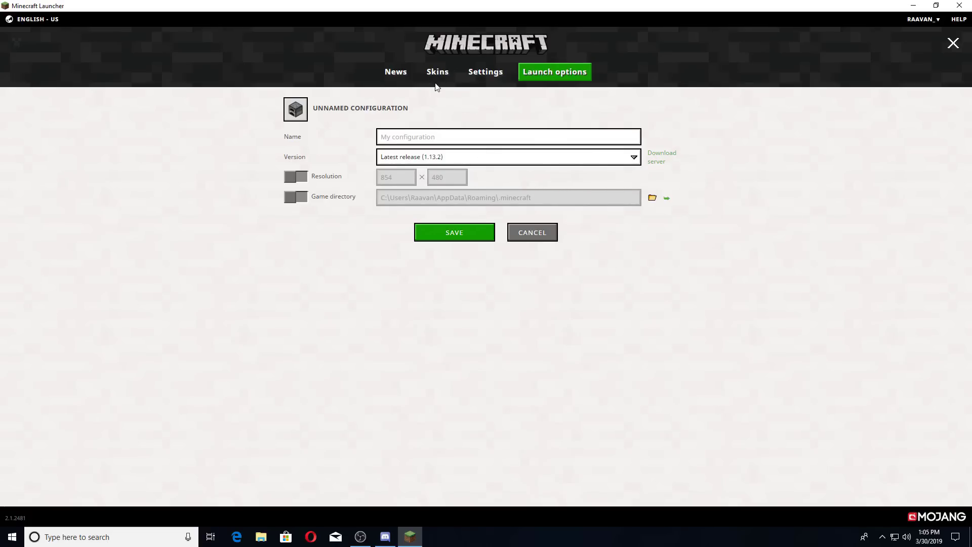
# Step: Leave the unsaved configuration and start the game with the forge 1.12.2-forge1.12.2-14.23.5.2768 profile
pyautogui.click(398, 74)
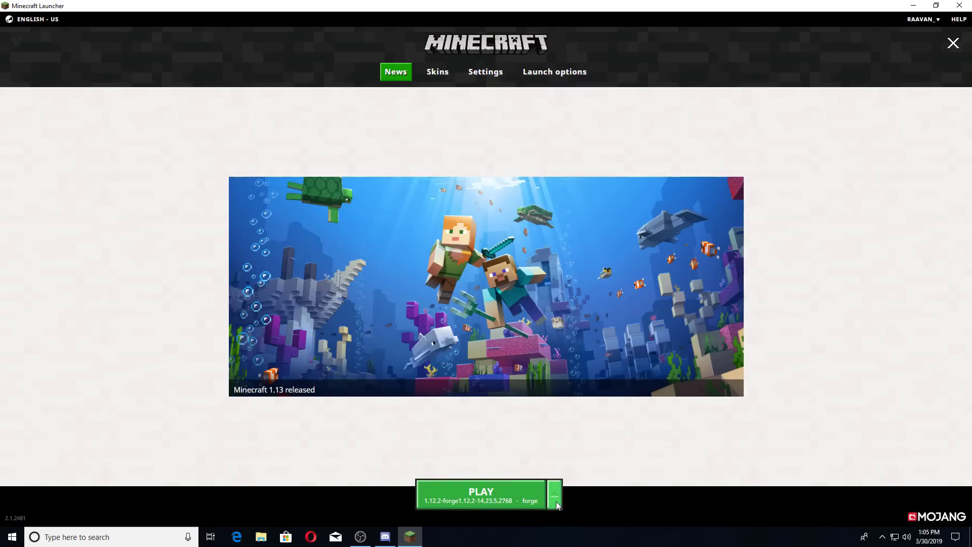
pyautogui.click(555, 496)
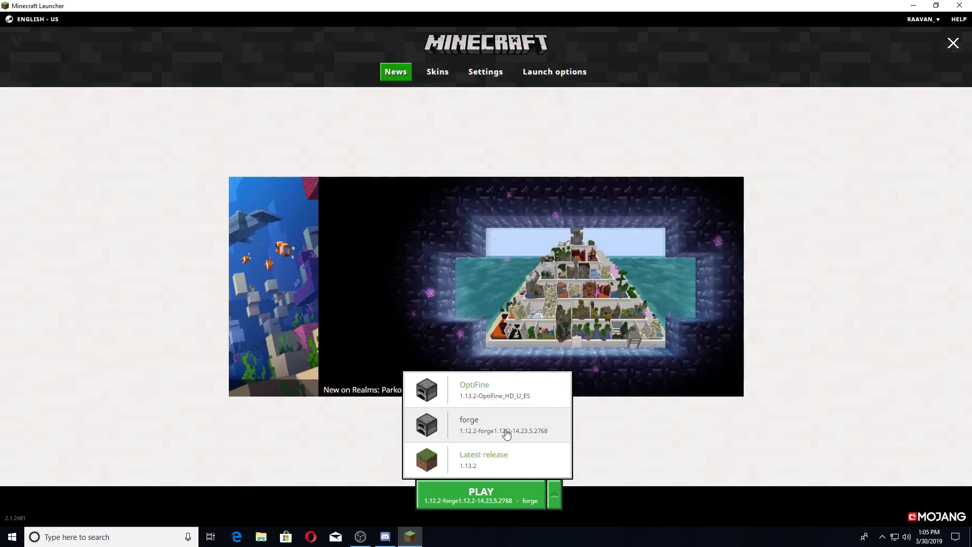
pyautogui.click(508, 433)
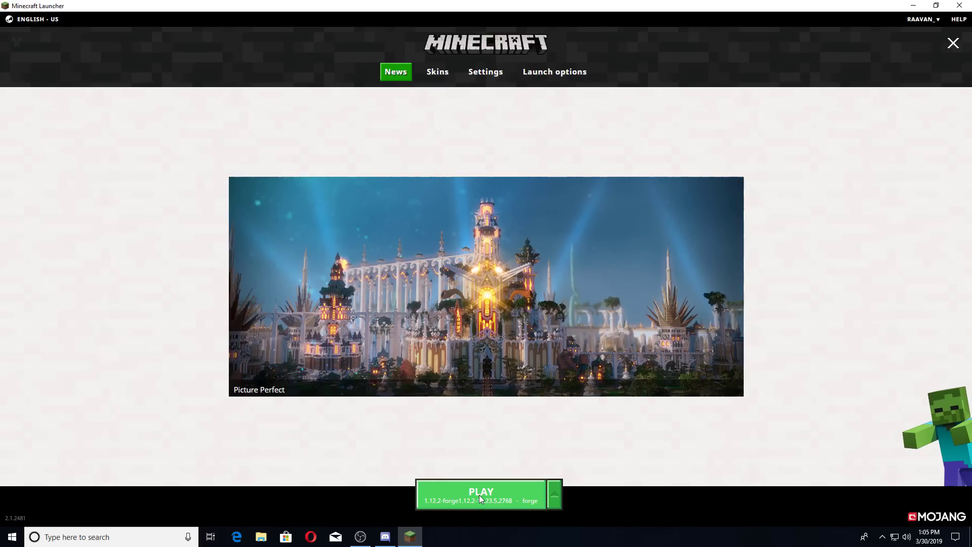
pyautogui.click(479, 494)
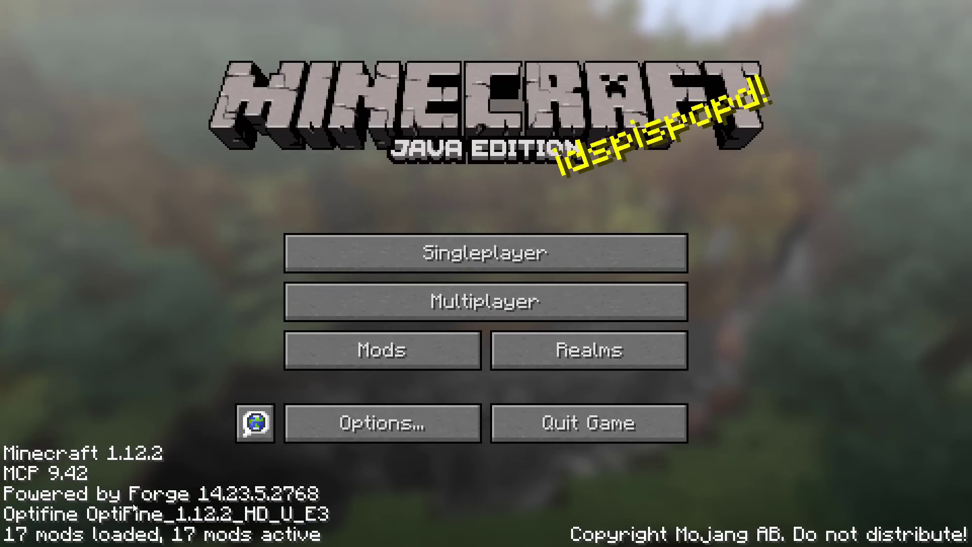
# Step: Examine the game's list of loaded mods, including the details of Mekanism, and return to the title screen
pyautogui.click(394, 350)
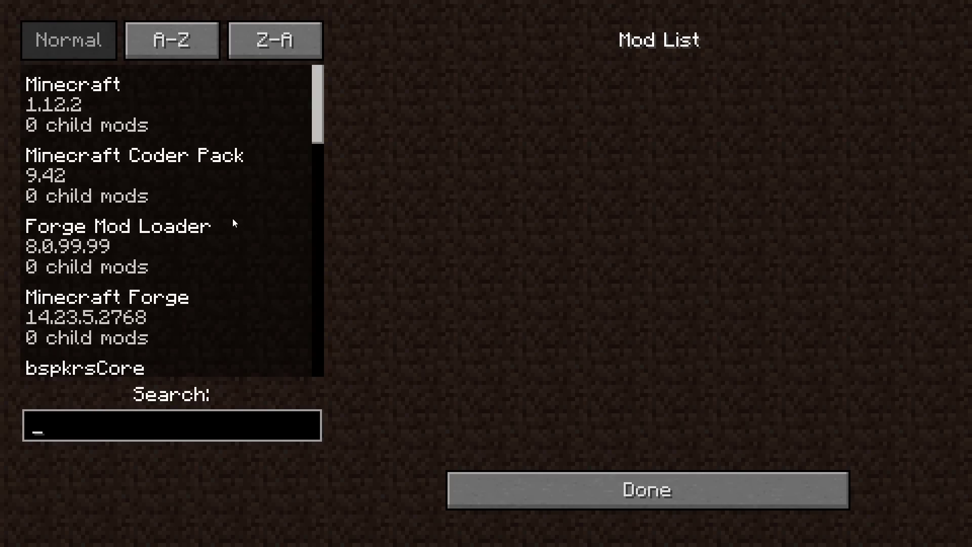
pyautogui.scroll(-8, 235, 222)
pyautogui.scroll(-8, 223, 198)
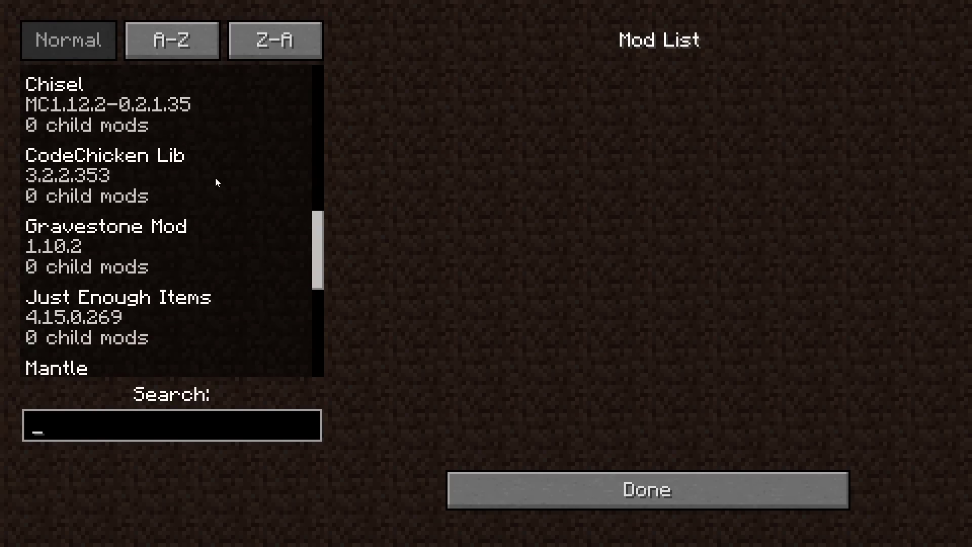
pyautogui.scroll(-6, 216, 181)
pyautogui.click(134, 249)
pyautogui.scroll(1, 136, 247)
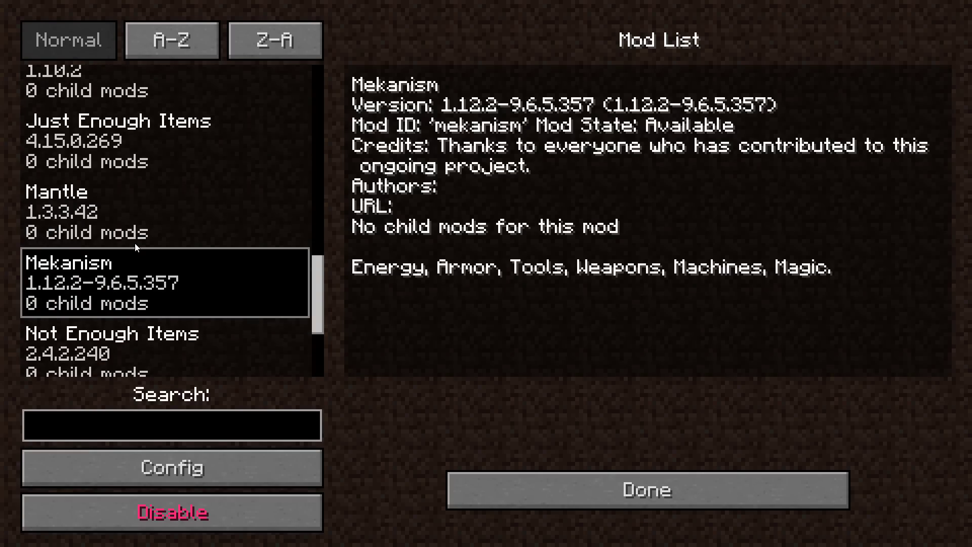
pyautogui.scroll(-3, 120, 325)
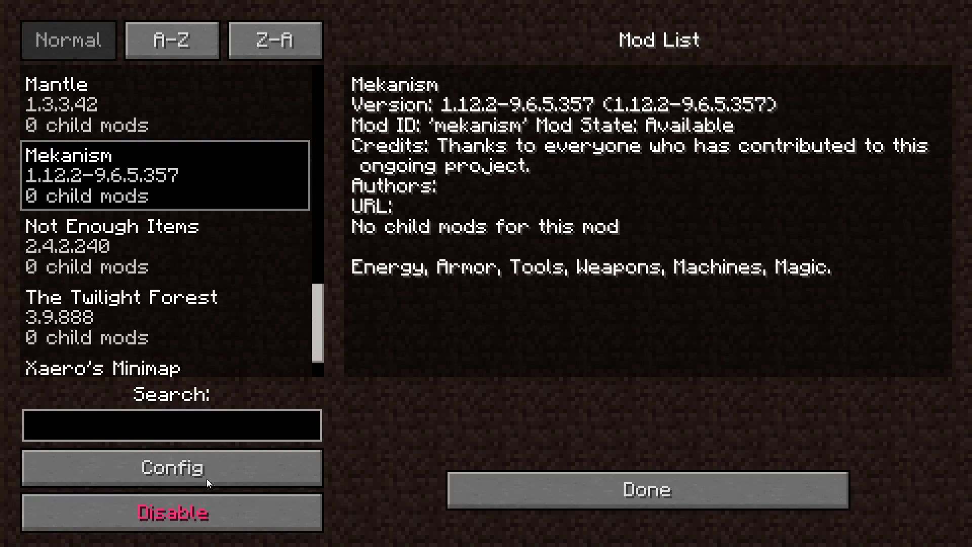
pyautogui.scroll(-2, 177, 193)
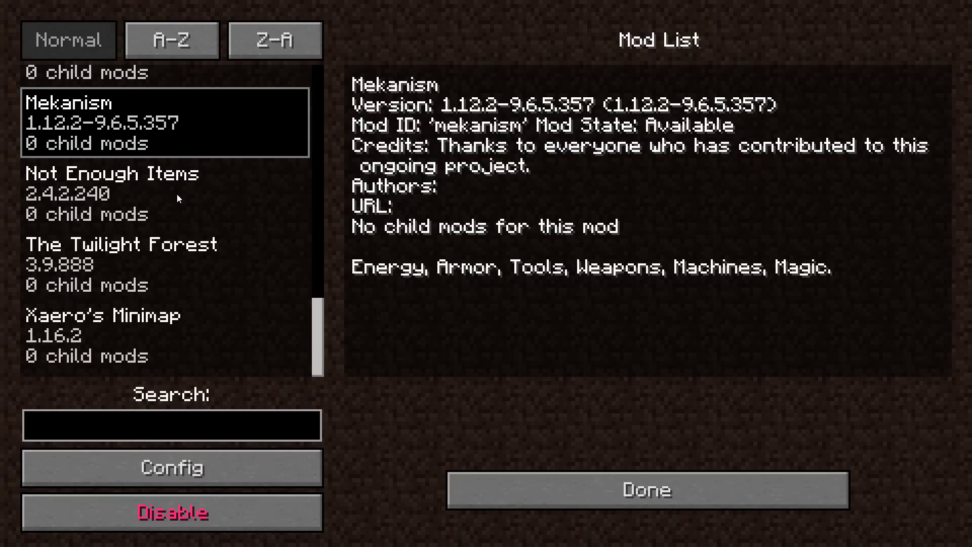
pyautogui.scroll(8, 167, 233)
pyautogui.scroll(15, 165, 238)
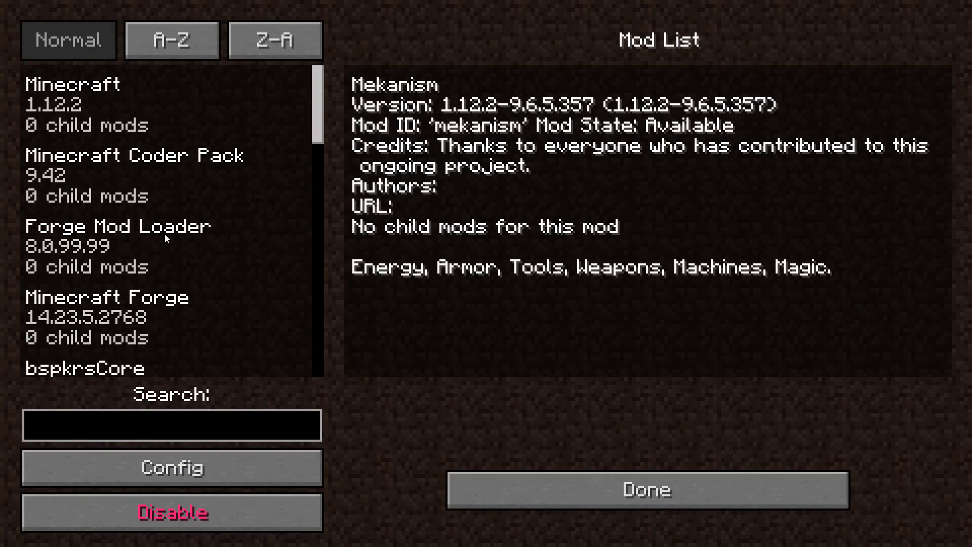
pyautogui.click(645, 491)
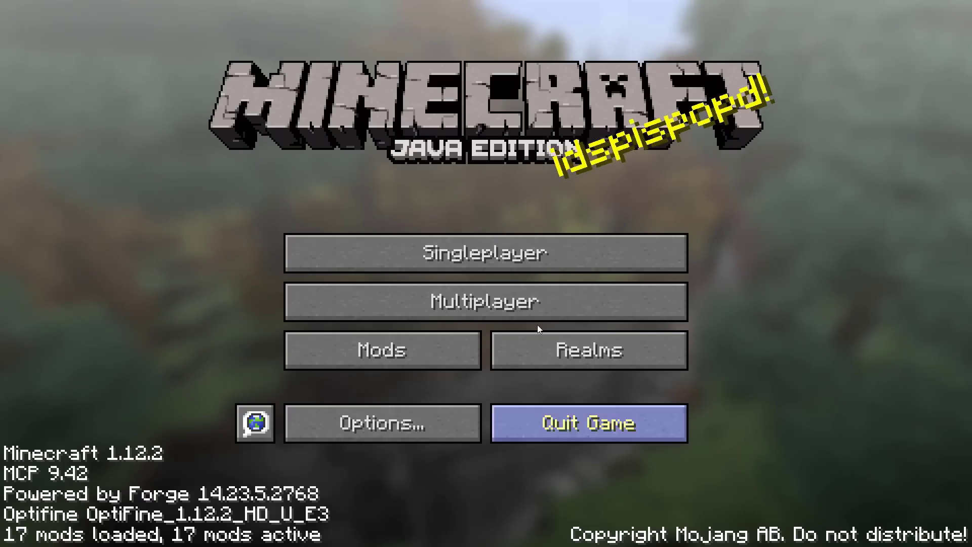
# Step: Quit Minecraft and refresh the Windows desktop
pyautogui.click(578, 430)
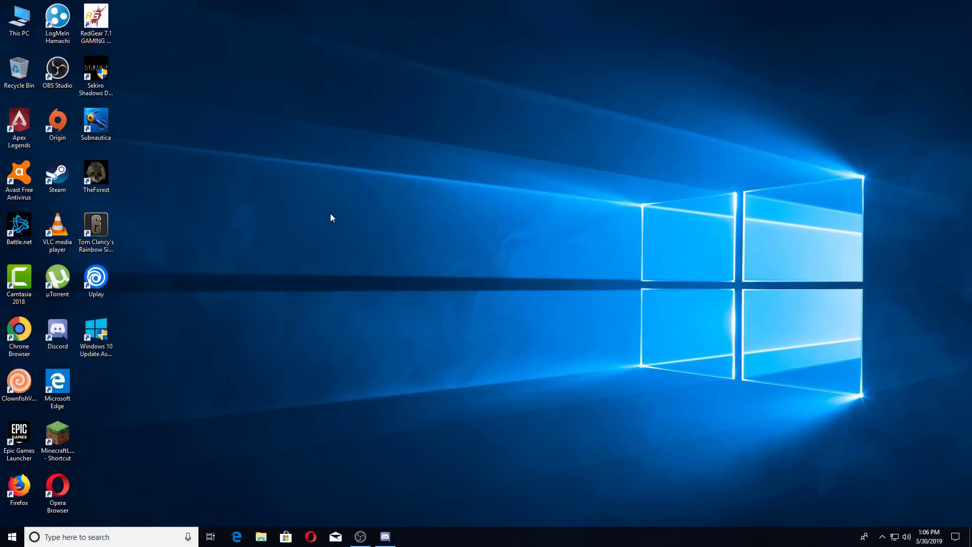
pyautogui.rightClick(331, 217)
pyautogui.click(359, 259)
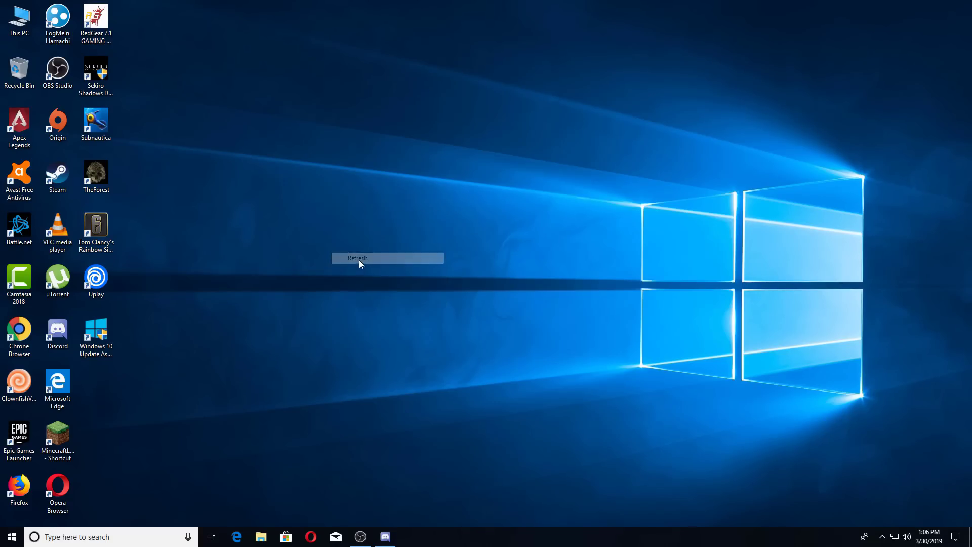
# Step: Run %appdata% from the Windows Run dialog to open the Roaming folder
pyautogui.press('super+r')
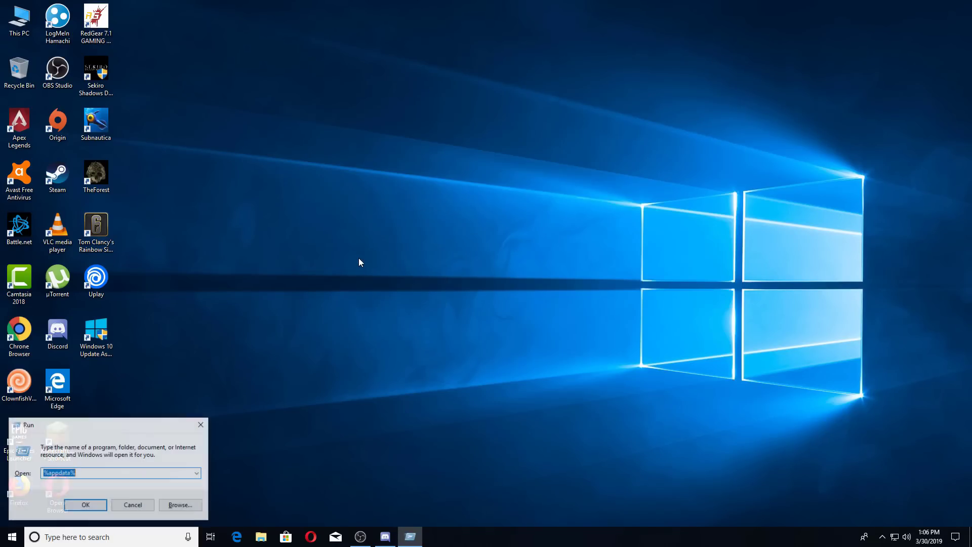
pyautogui.moveTo(100, 427); pyautogui.dragTo(487, 214)
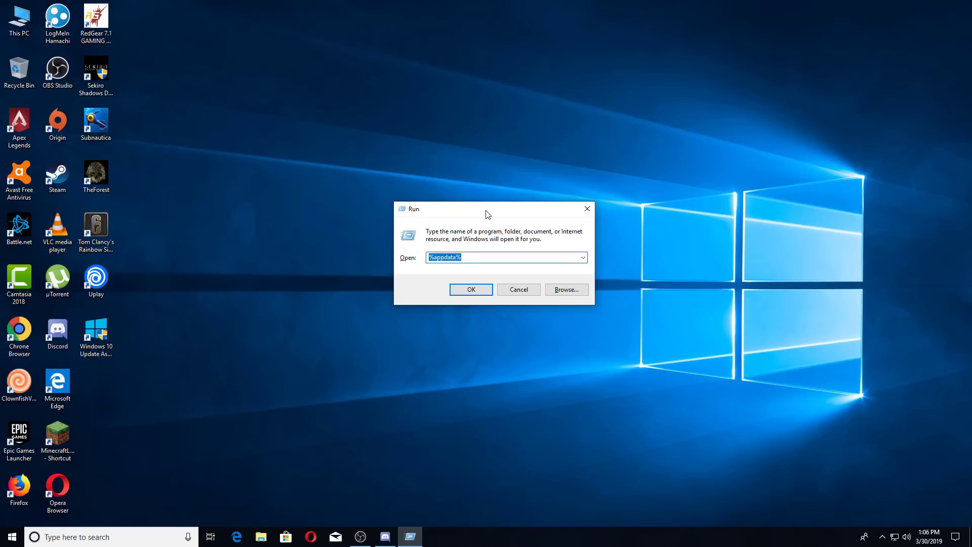
pyautogui.moveTo(487, 215); pyautogui.dragTo(501, 197)
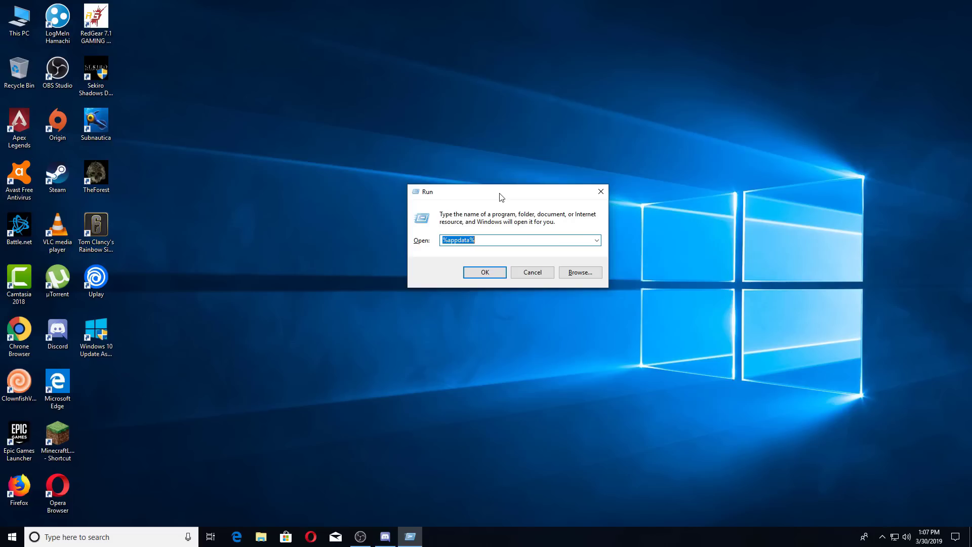
pyautogui.moveTo(502, 196); pyautogui.dragTo(488, 175)
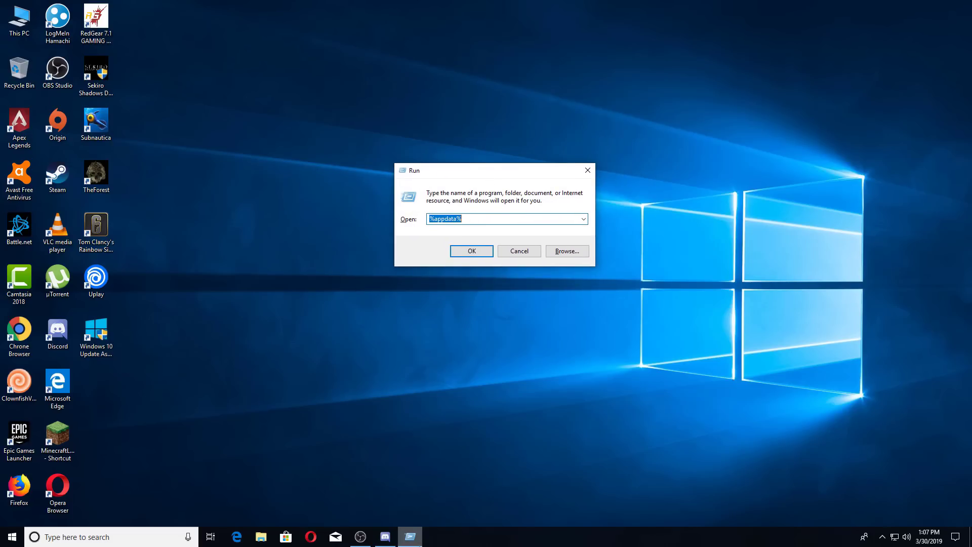
pyautogui.click(495, 173)
pyautogui.write('%a')
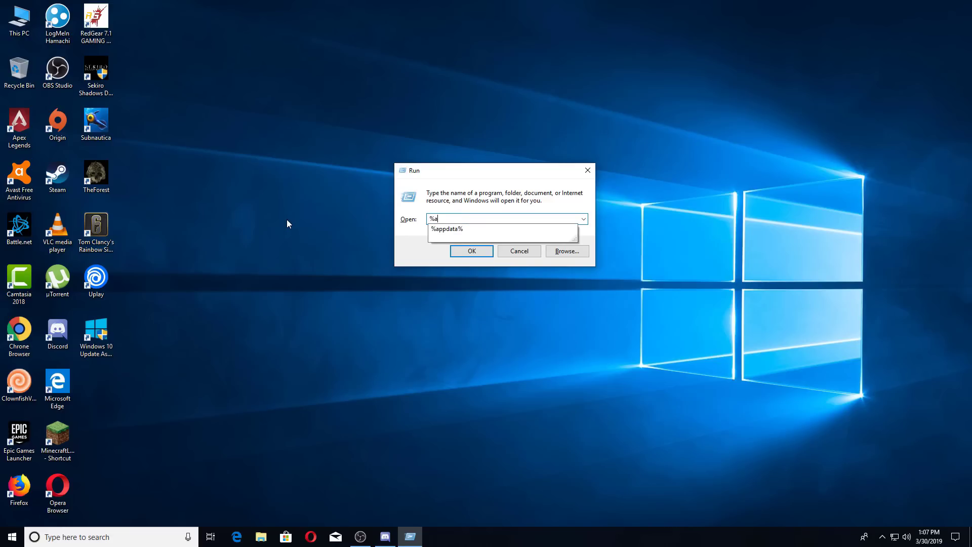
pyautogui.write('ppdata%')
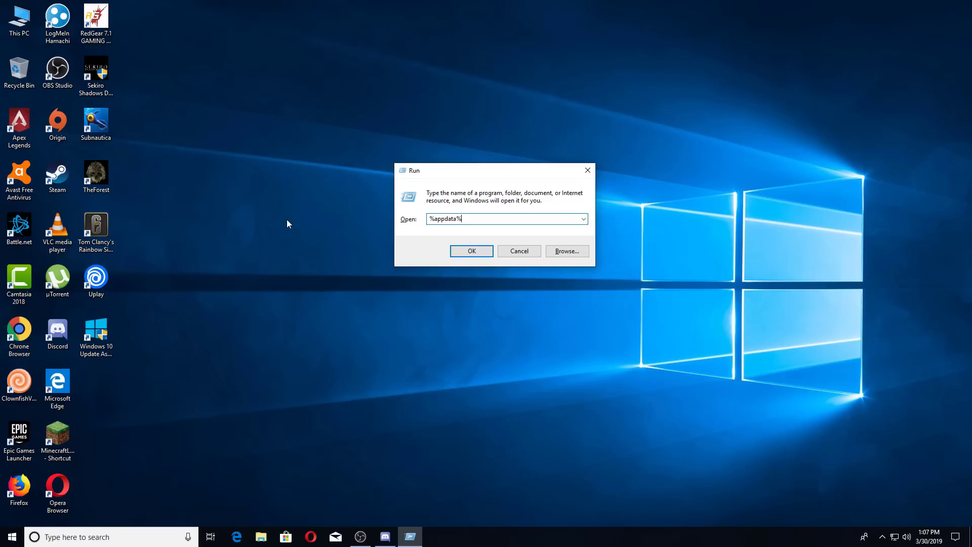
pyautogui.click(472, 251)
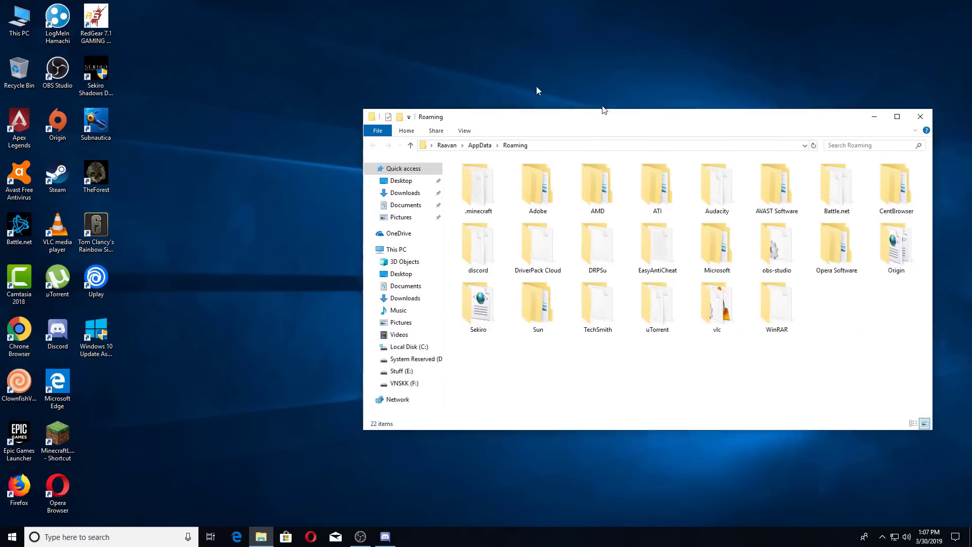
# Step: Maximize the File Explorer window and open the mods folder inside .minecraft
pyautogui.moveTo(603, 111); pyautogui.dragTo(301, 1)
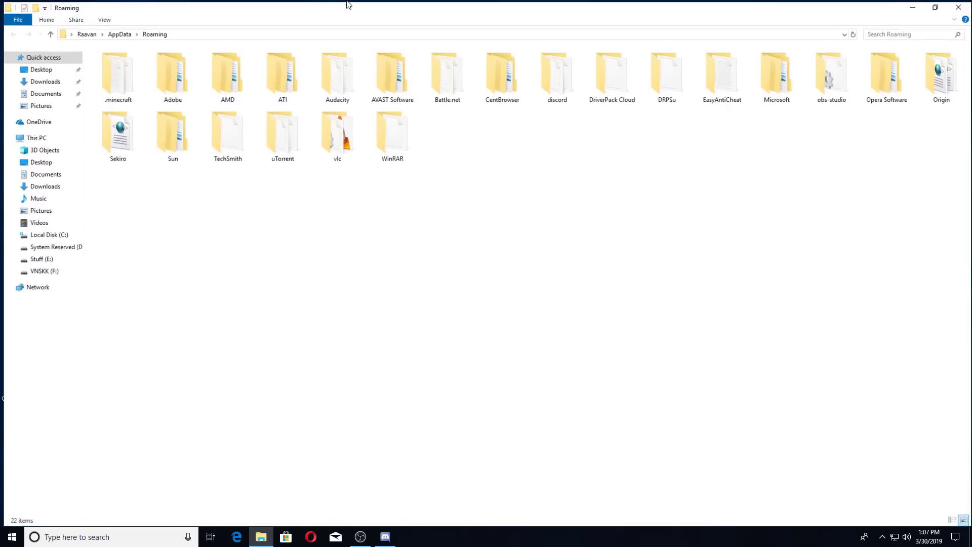
pyautogui.click(114, 84)
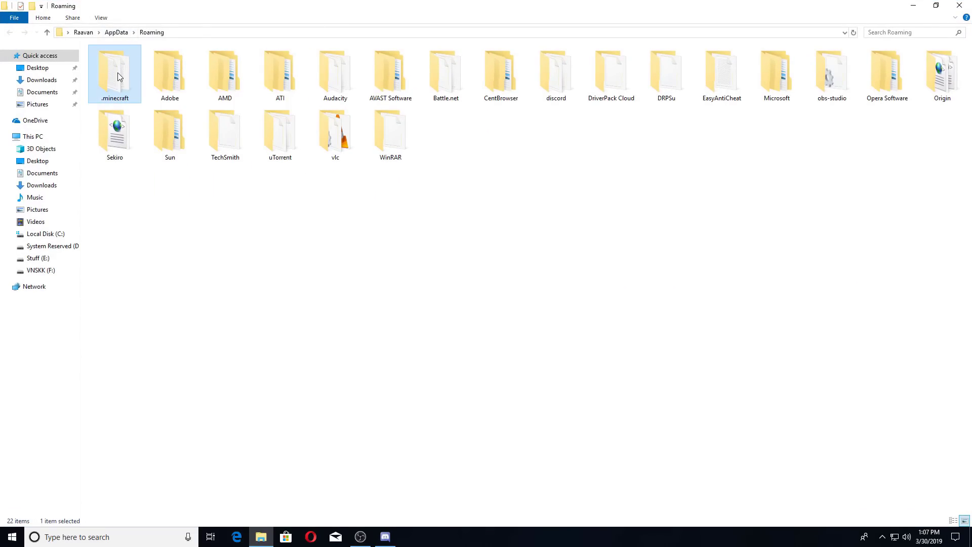
pyautogui.doubleClick(118, 75)
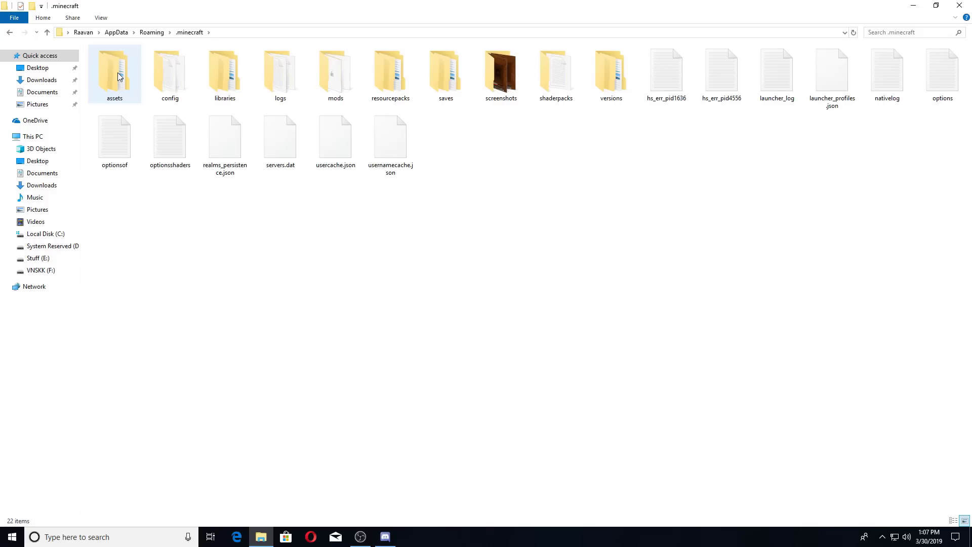
pyautogui.click(339, 84)
pyautogui.doubleClick(336, 81)
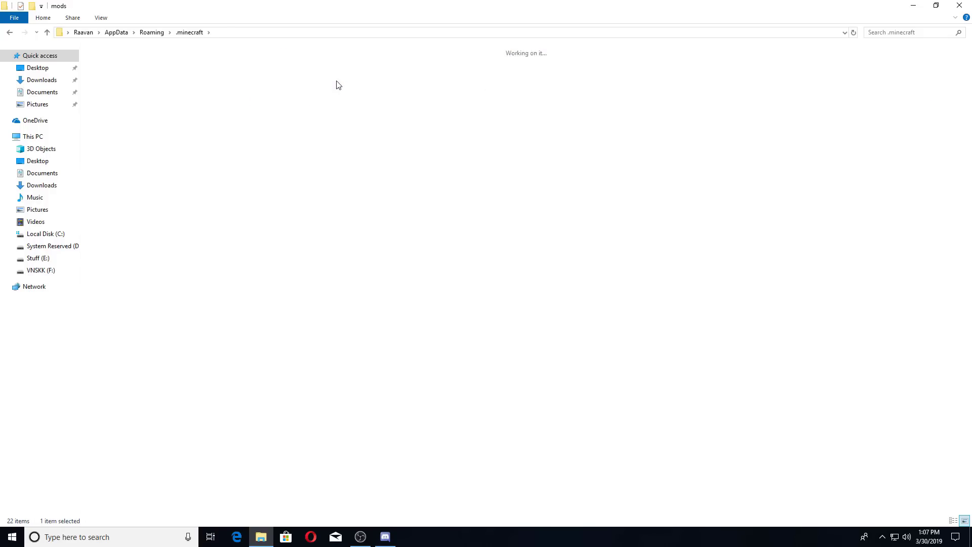
# Step: Point out all the mod files in the mods folder by selecting them, and clear the selection
pyautogui.moveTo(851, 150); pyautogui.dragTo(22, 67)
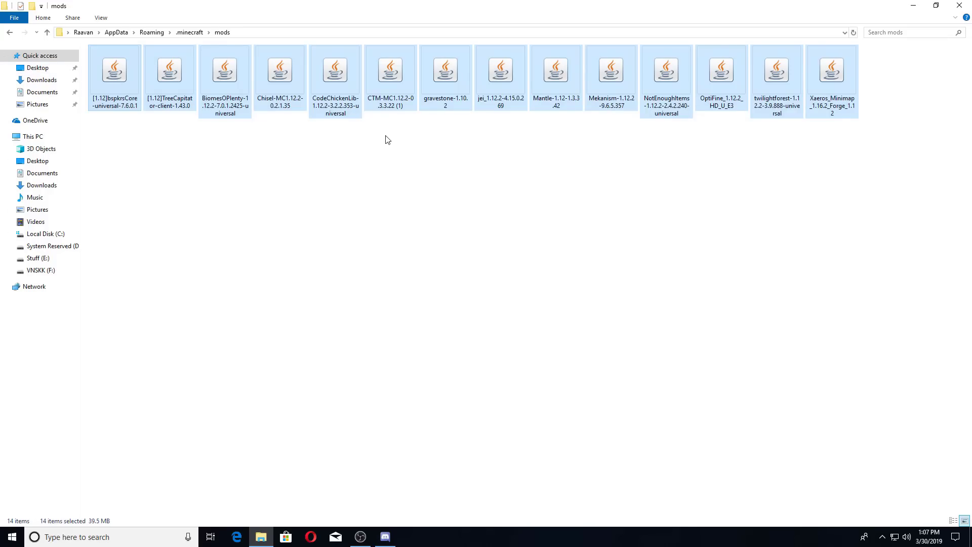
pyautogui.click(515, 167)
pyautogui.moveTo(924, 149); pyautogui.dragTo(83, 43)
pyautogui.click(968, 83)
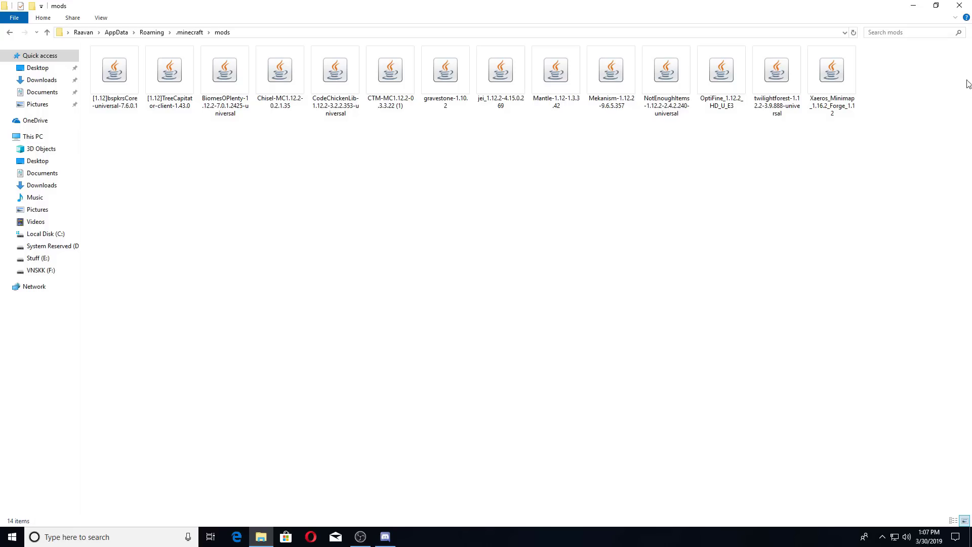
# Step: Move the Xaeros_Minimap_1.16.2_Forge_1.12 file from the mods folder to the desktop as a demonstration
pyautogui.click(836, 87)
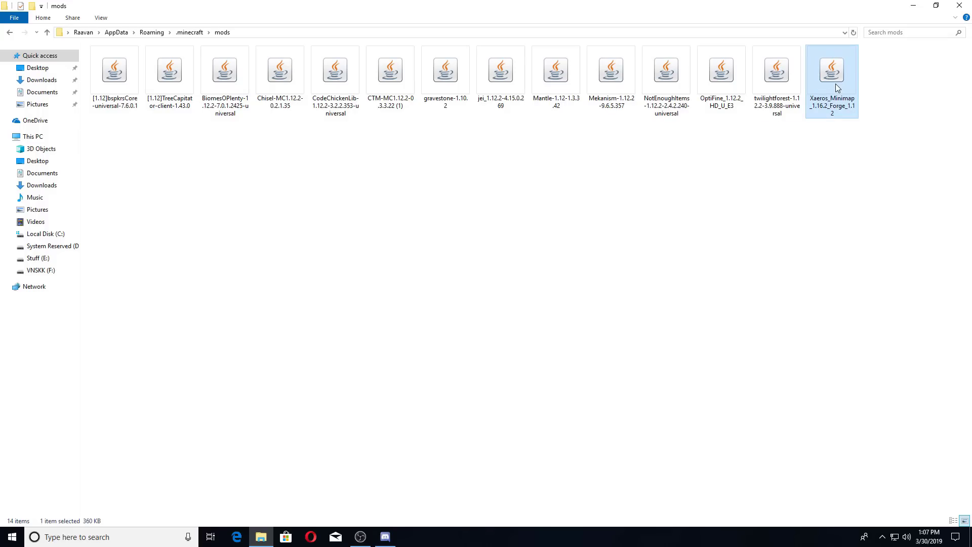
pyautogui.click(913, 5)
pyautogui.rightClick(371, 166)
pyautogui.click(396, 210)
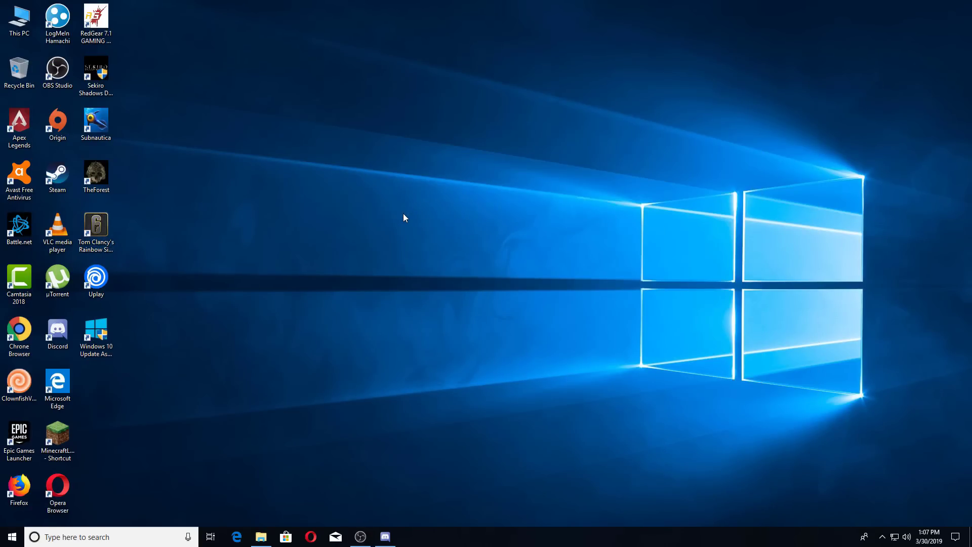
pyautogui.click(261, 536)
pyautogui.click(910, 11)
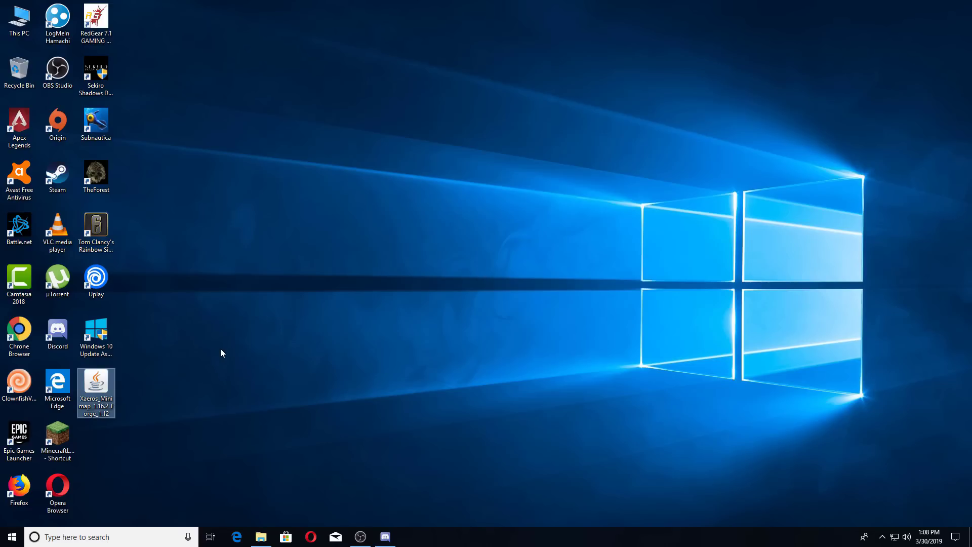
# Step: Cut the Xaeros_Minimap_1.16.2_Forge_1.12 file from the desktop, paste it into the mods folder, and clear the selection
pyautogui.click(261, 537)
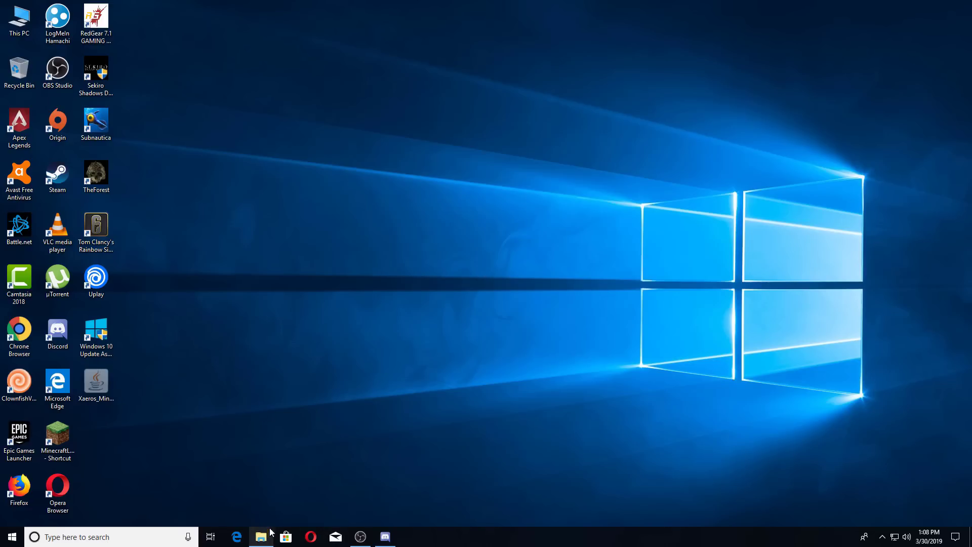
pyautogui.hotkey('ctrl', 'v')
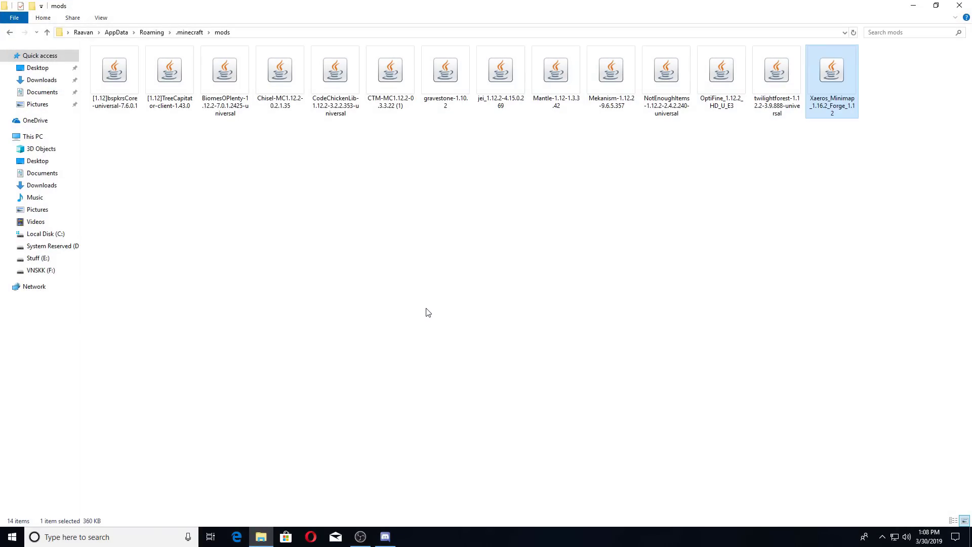
pyautogui.click(768, 141)
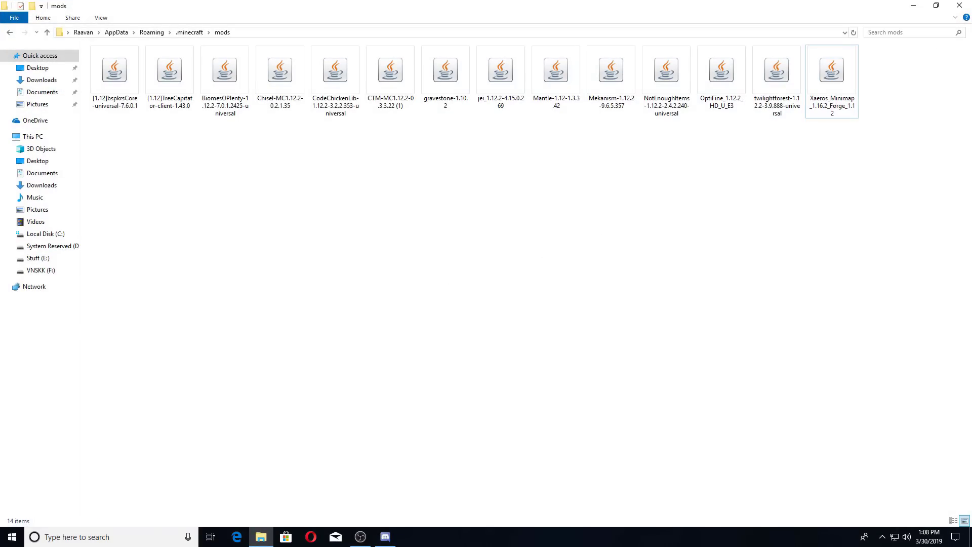
# Step: Close the mods folder window and refresh the Windows desktop twice
pyautogui.click(959, 5)
pyautogui.rightClick(335, 217)
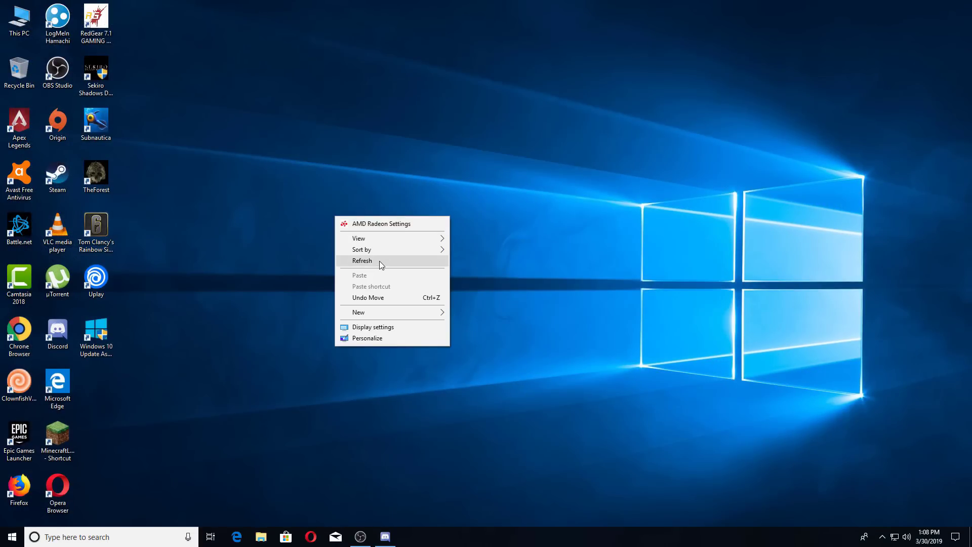
pyautogui.click(380, 264)
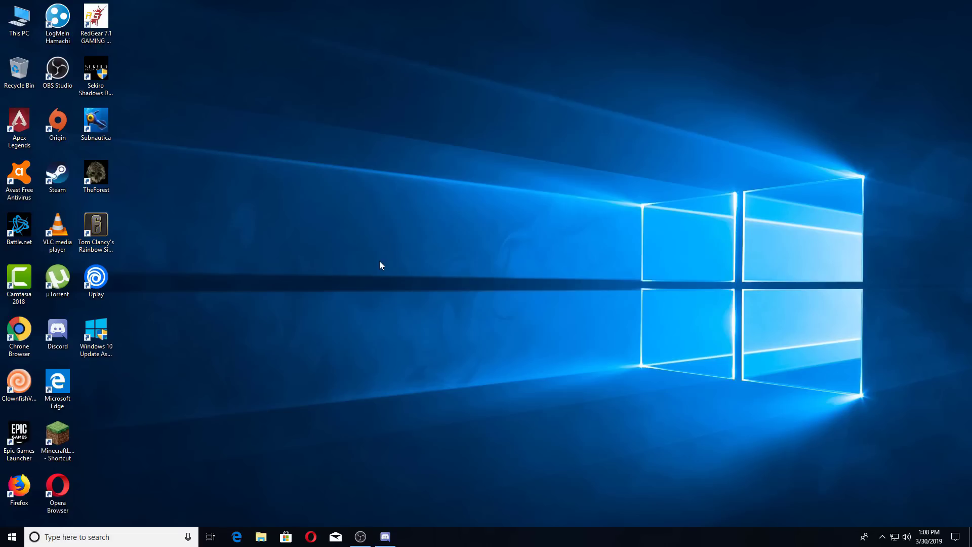
pyautogui.rightClick(389, 217)
pyautogui.click(420, 261)
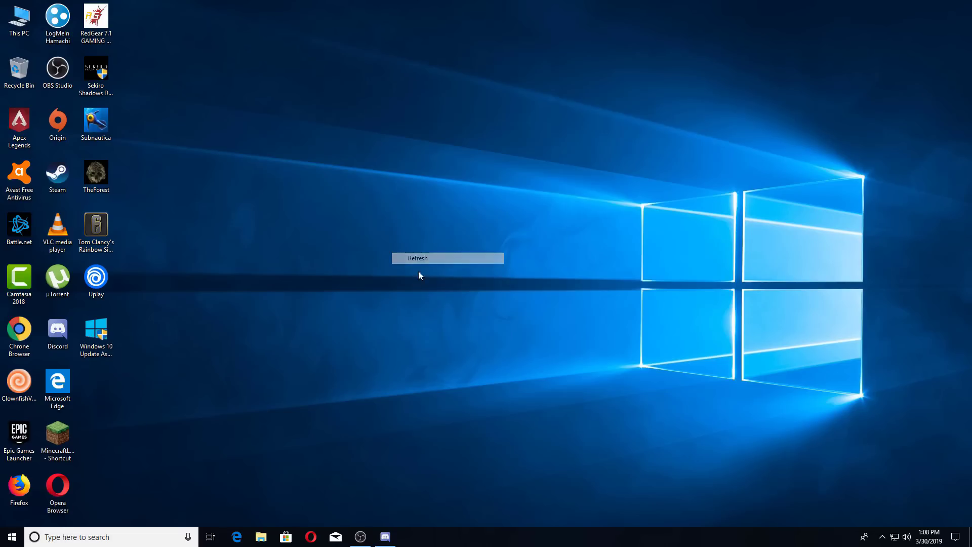
# Step: Switch to the Opera browser, search Google for curseforge, and open the Minecraft CurseForge mods page
pyautogui.click(311, 536)
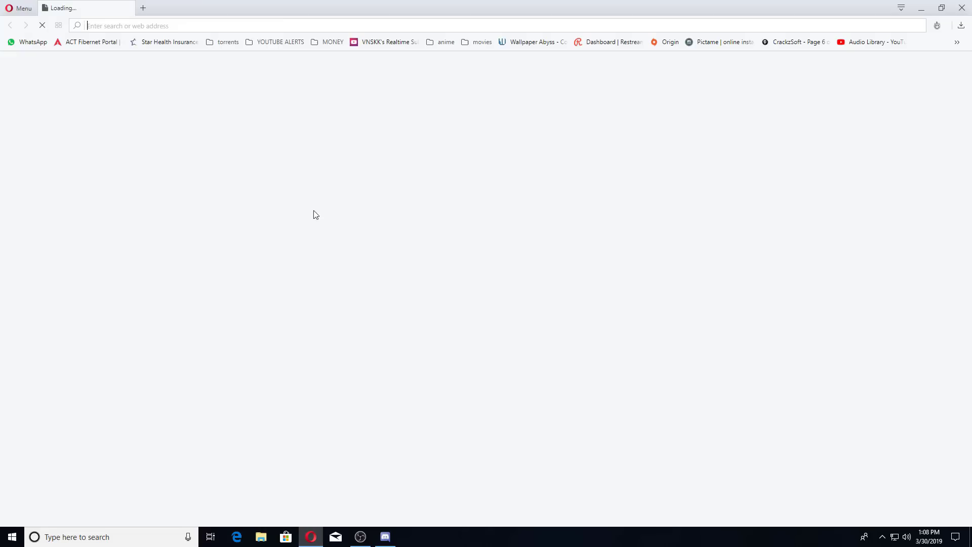
pyautogui.write('c')
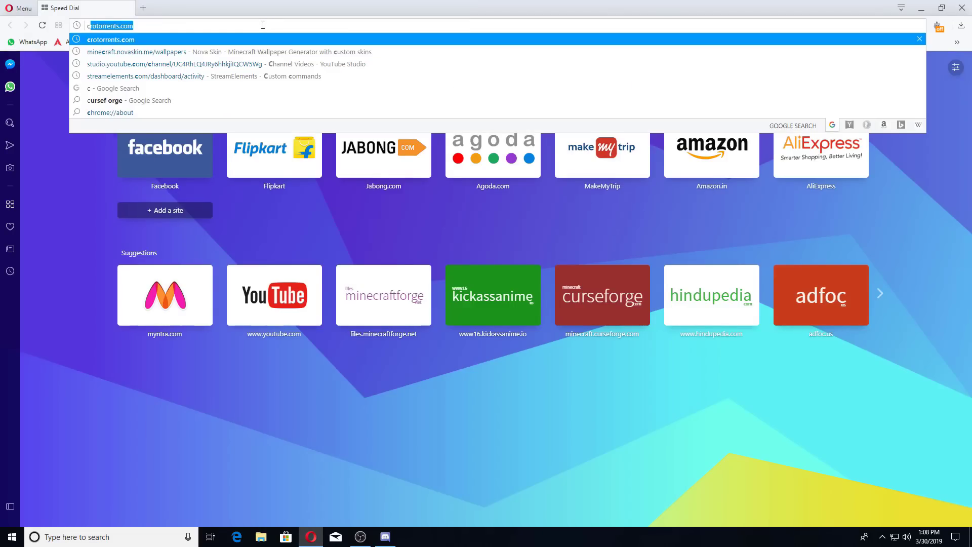
pyautogui.write('urseforge')
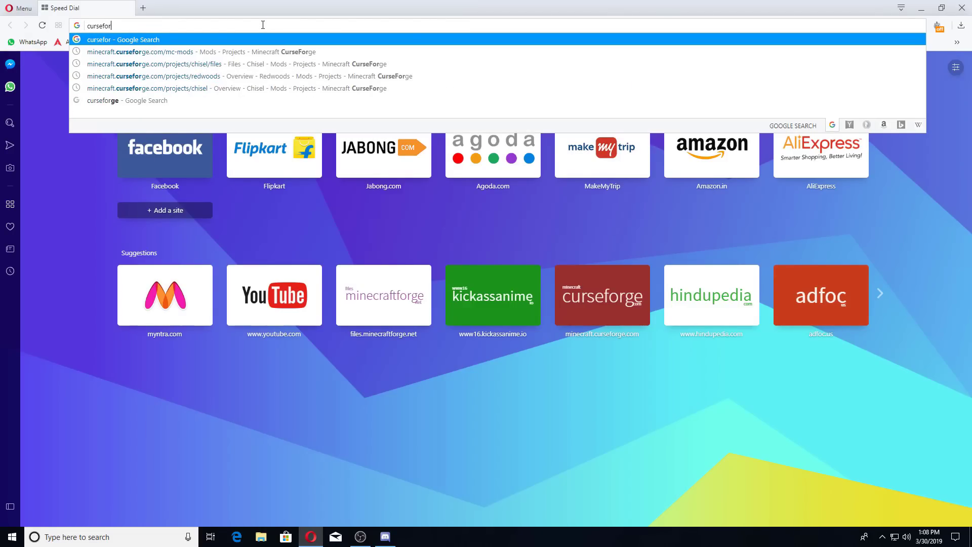
pyautogui.press('Return')
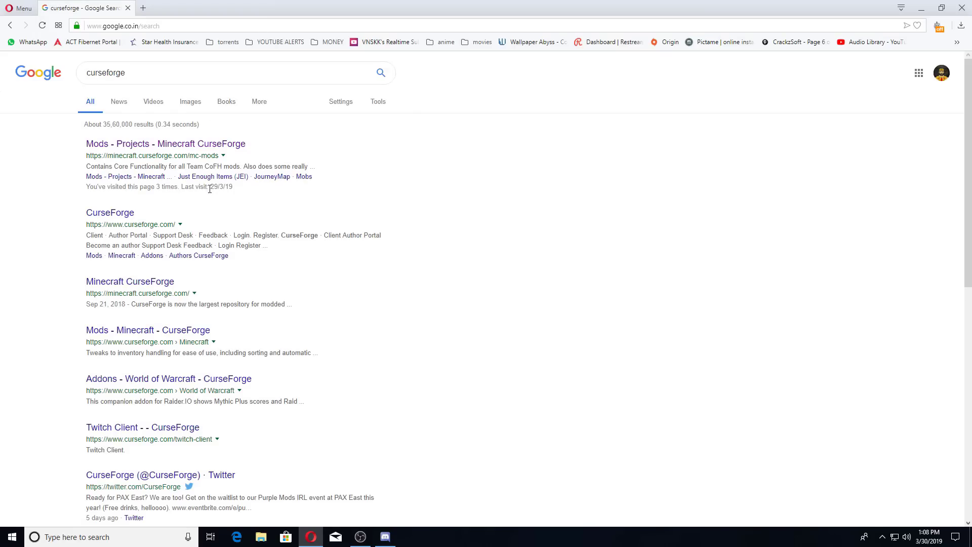
pyautogui.click(217, 146)
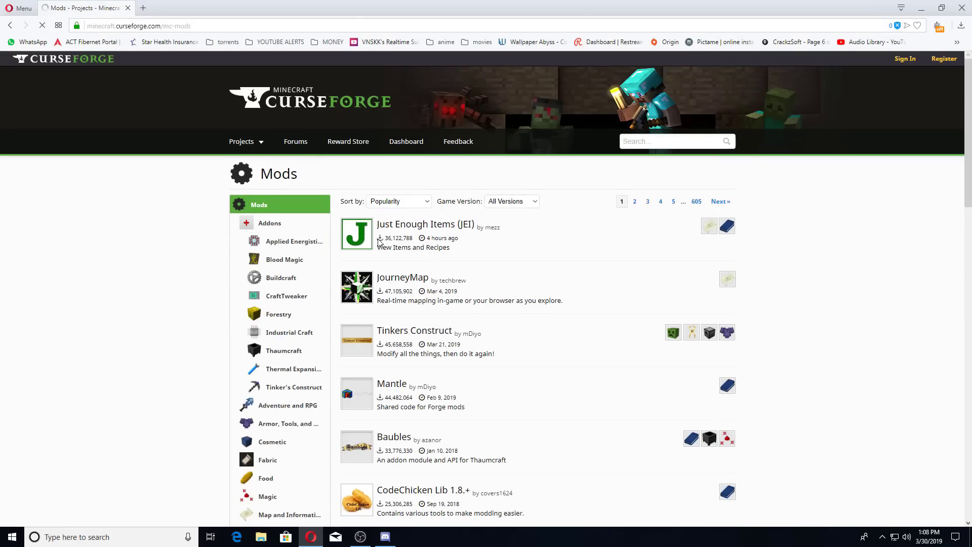
pyautogui.scroll(-3, 425, 286)
pyautogui.scroll(-3, 425, 287)
pyautogui.scroll(6, 672, 151)
pyautogui.click(664, 141)
pyautogui.write('tool')
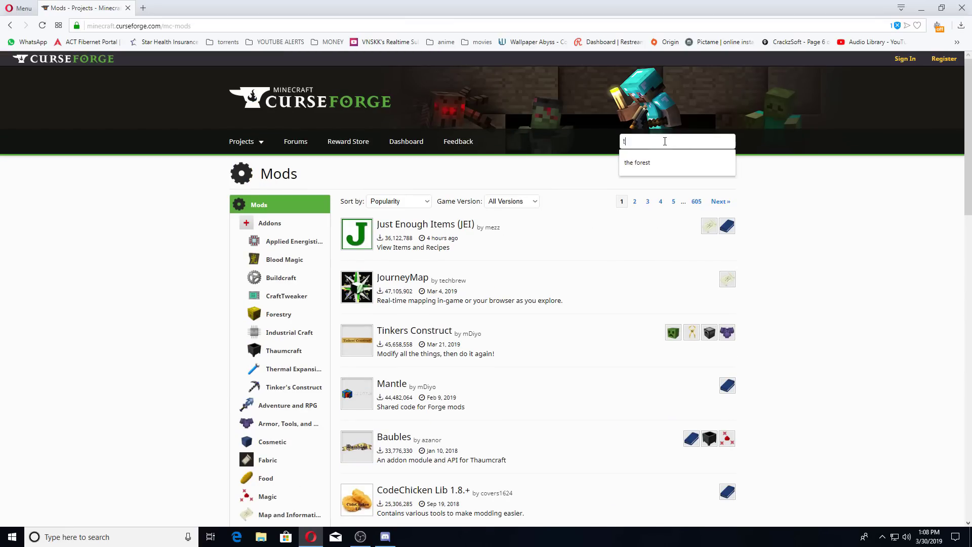
pyautogui.press('BackSpace')
pyautogui.press('BackSpace')
pyautogui.press('BackSpace')
pyautogui.press('BackSpace')
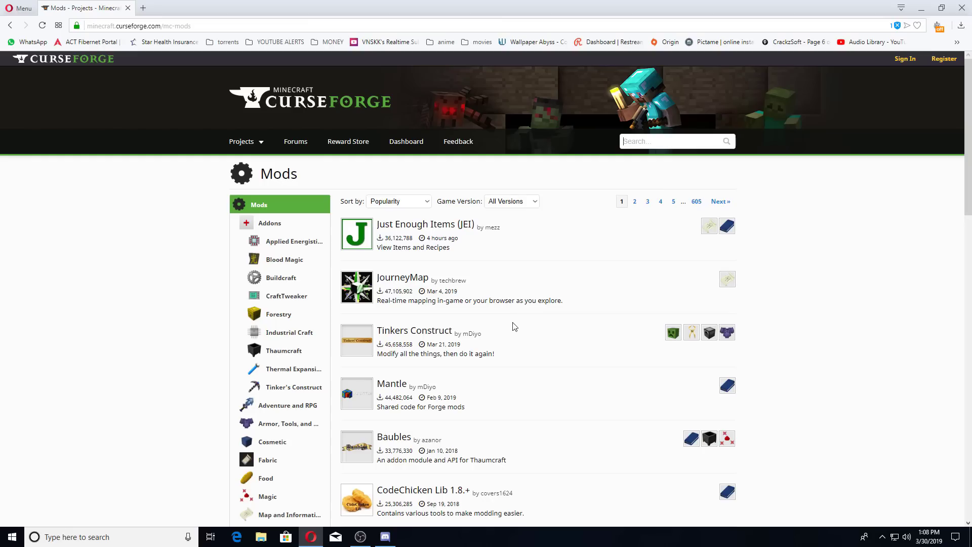
# Step: Filter the mods list to game version 1.12.2 and open the Chisel mod's page
pyautogui.click(533, 203)
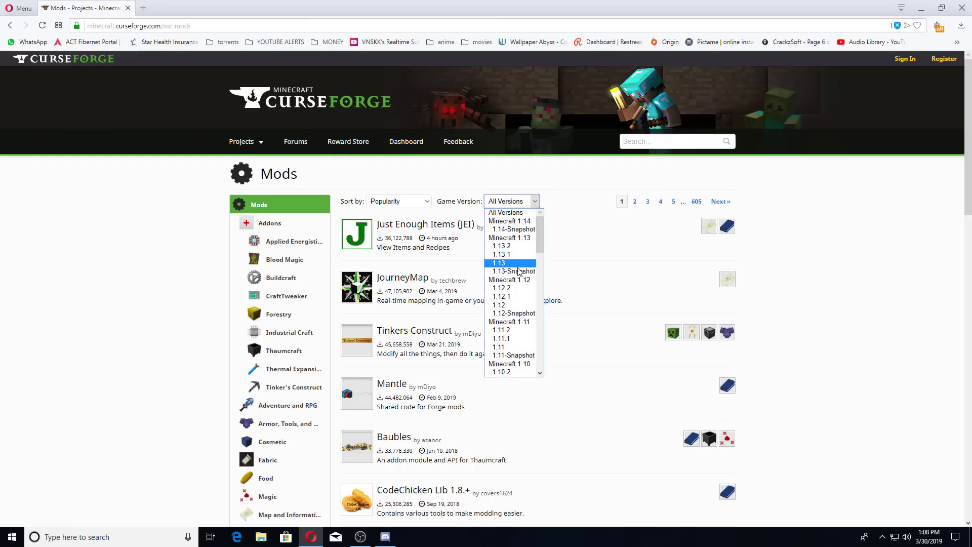
pyautogui.click(516, 288)
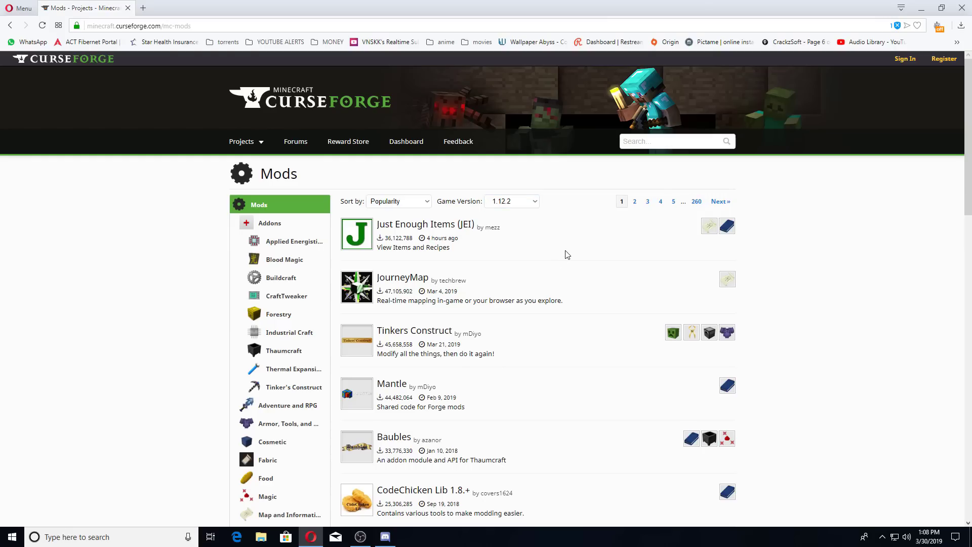
pyautogui.scroll(-5, 568, 255)
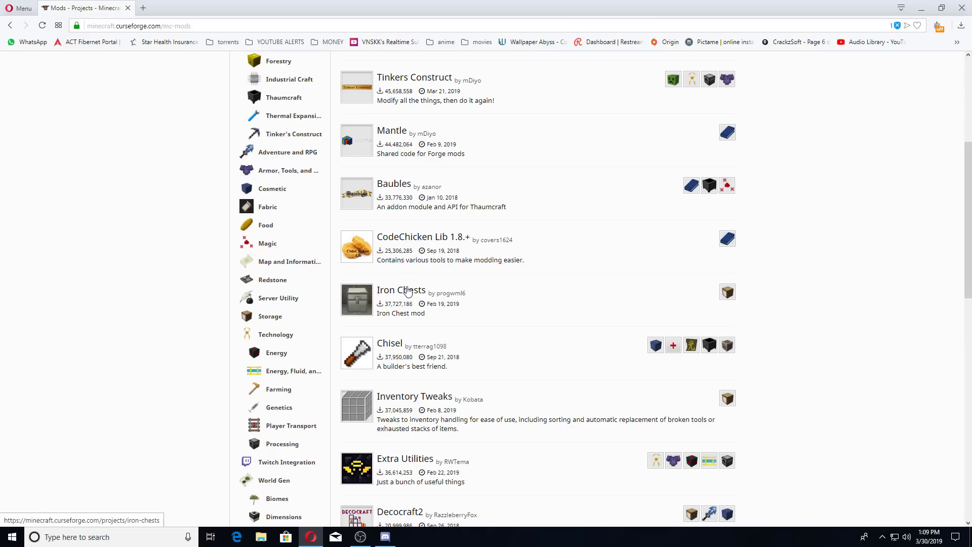
pyautogui.click(392, 347)
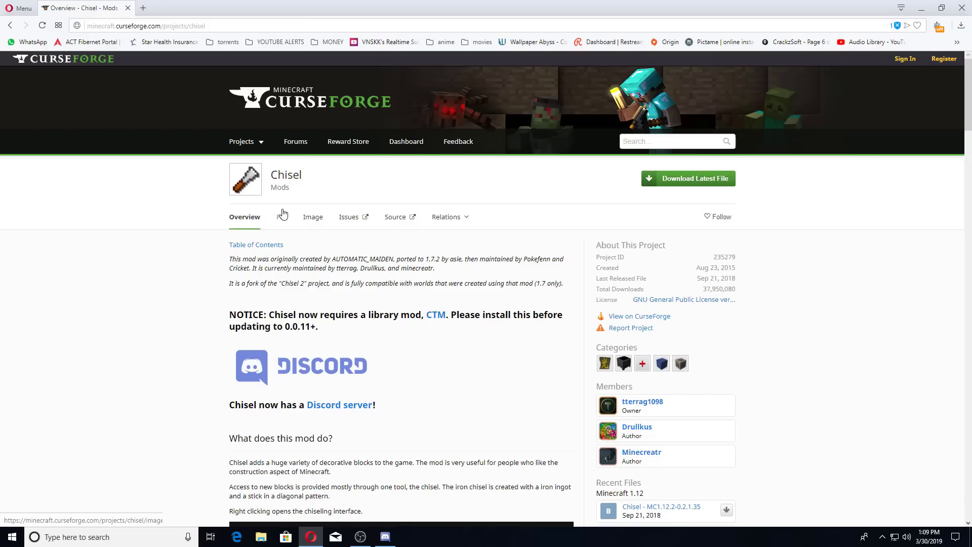
# Step: Open Chisel's file list and point out the 1.12.2 game version of the Chisel - MC1.12.2-0.2.1.35 file
pyautogui.click(283, 221)
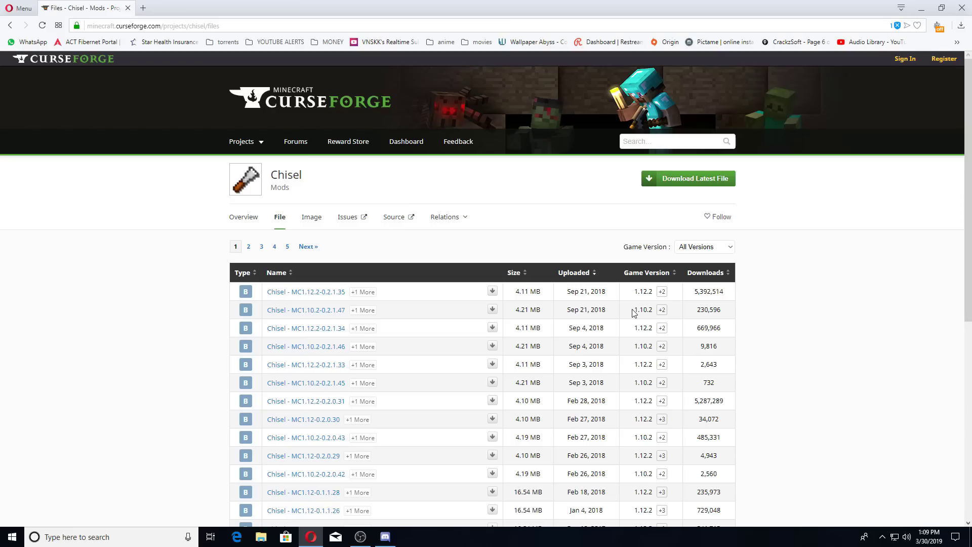
pyautogui.moveTo(633, 312); pyautogui.dragTo(653, 291)
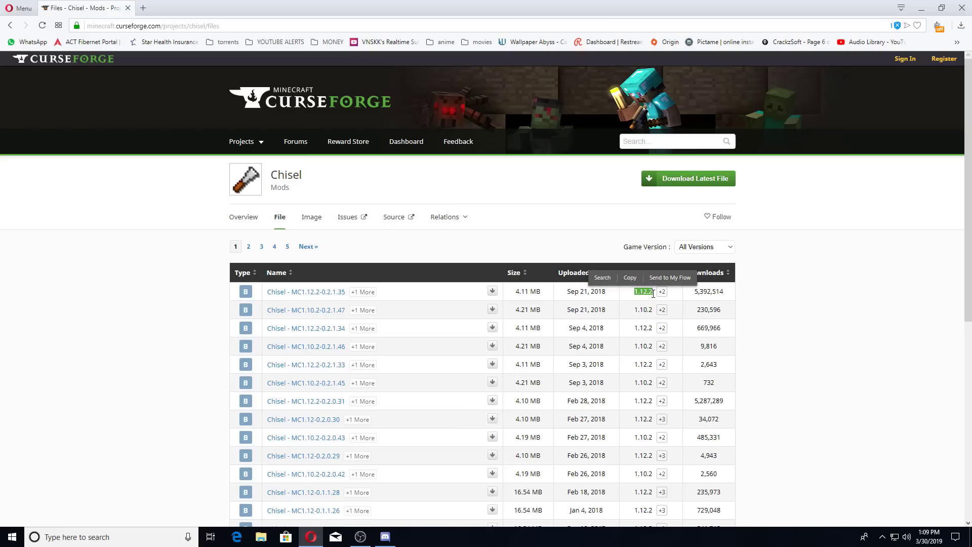
pyautogui.click(511, 298)
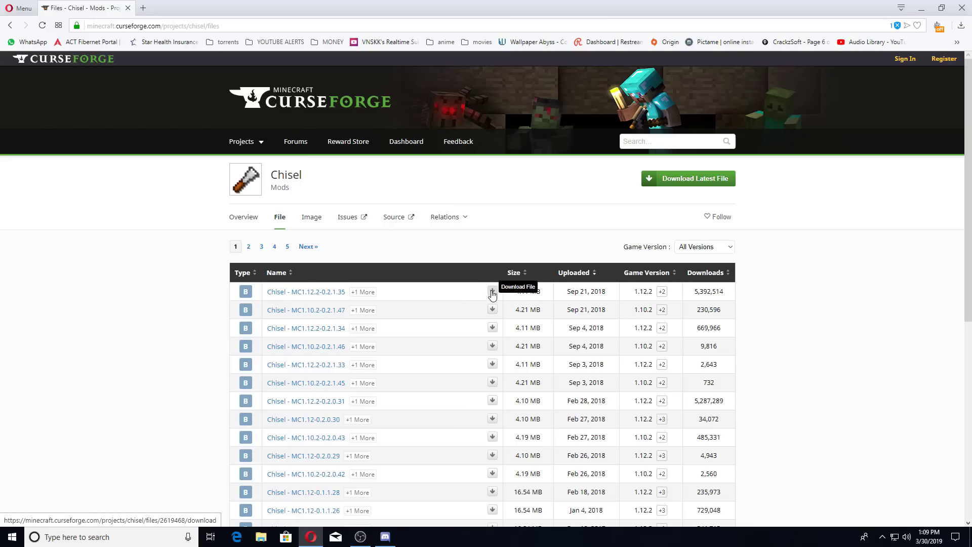
# Step: Try to download the Chisel - MC1.12.2-0.2.1.35 file, checking the save folder and cancelling the Save As dialog
pyautogui.click(492, 292)
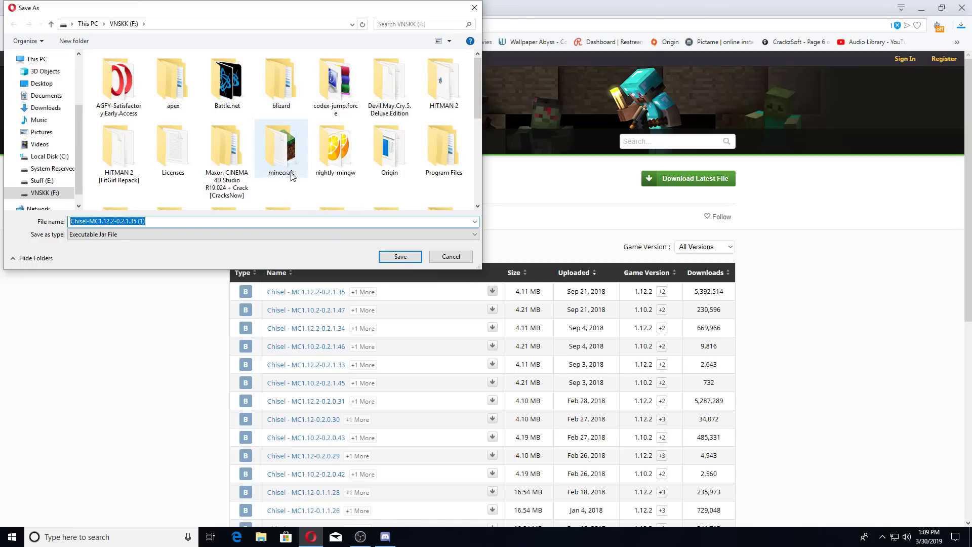
pyautogui.scroll(-5, 298, 177)
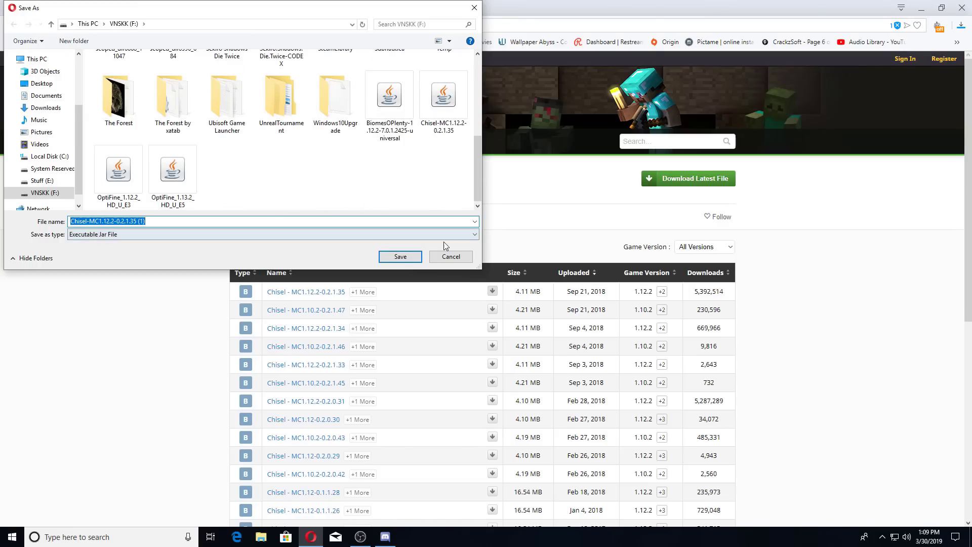
pyautogui.click(450, 257)
# Step: Copy the already downloaded Chisel-MC1.12.2-0.2.1.35 file from its folder on drive F:, and close File Explorer and the browser
pyautogui.click(960, 25)
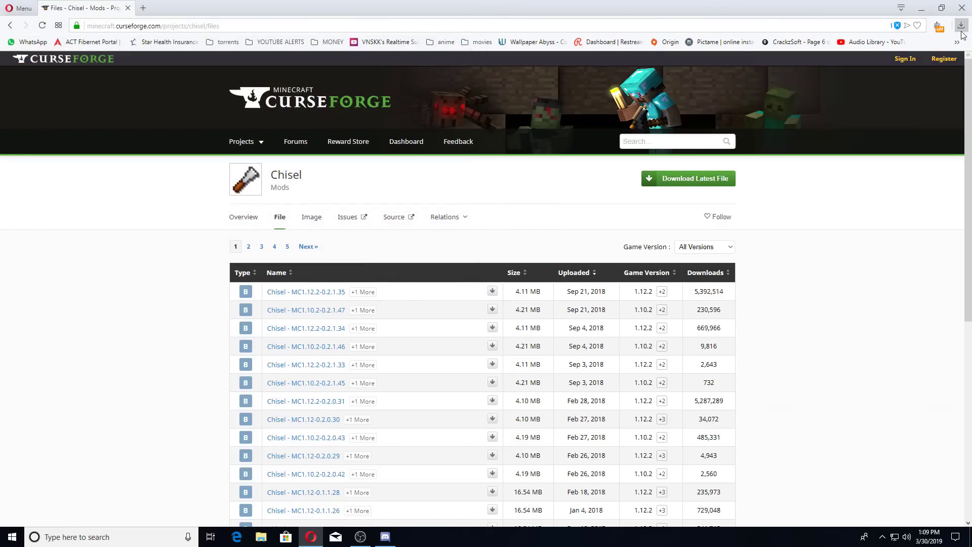
pyautogui.click(951, 64)
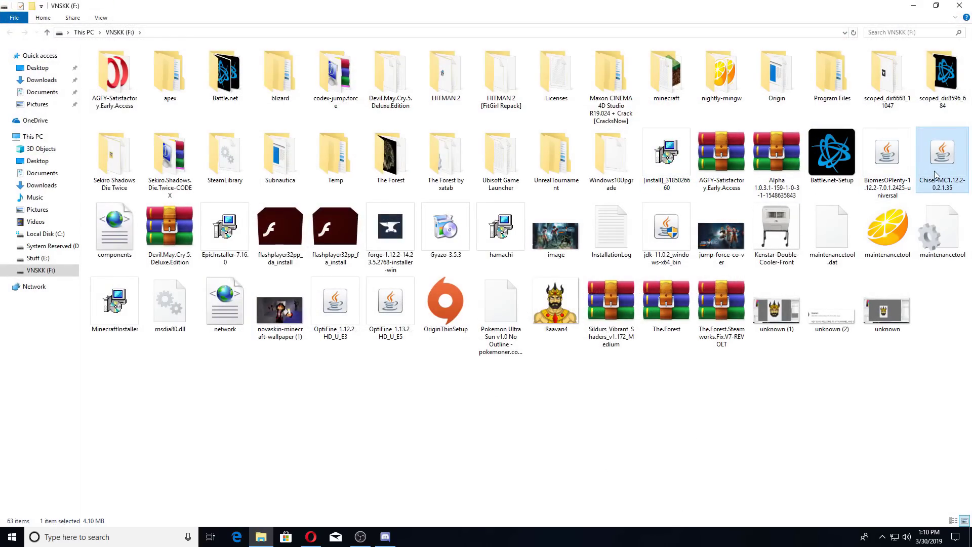
pyautogui.click(960, 6)
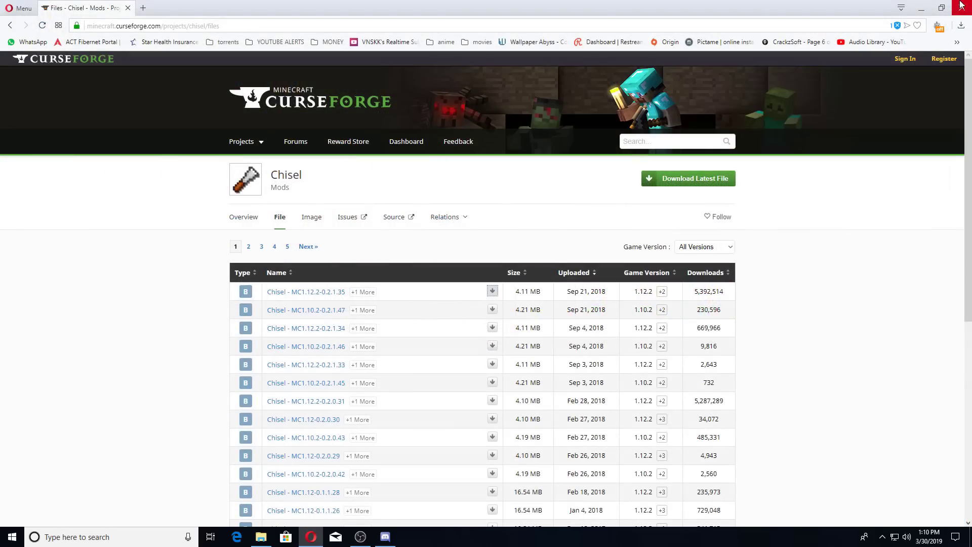
pyautogui.click(959, 6)
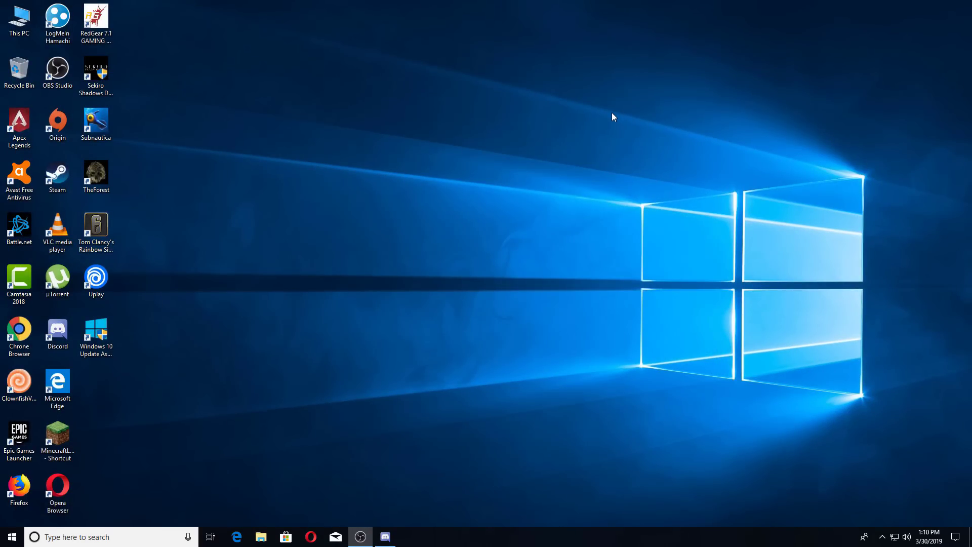
# Step: Open the Roaming folder from the Windows Run dialog and go to the mods folder inside .minecraft
pyautogui.press('super+r')
pyautogui.press('Return')
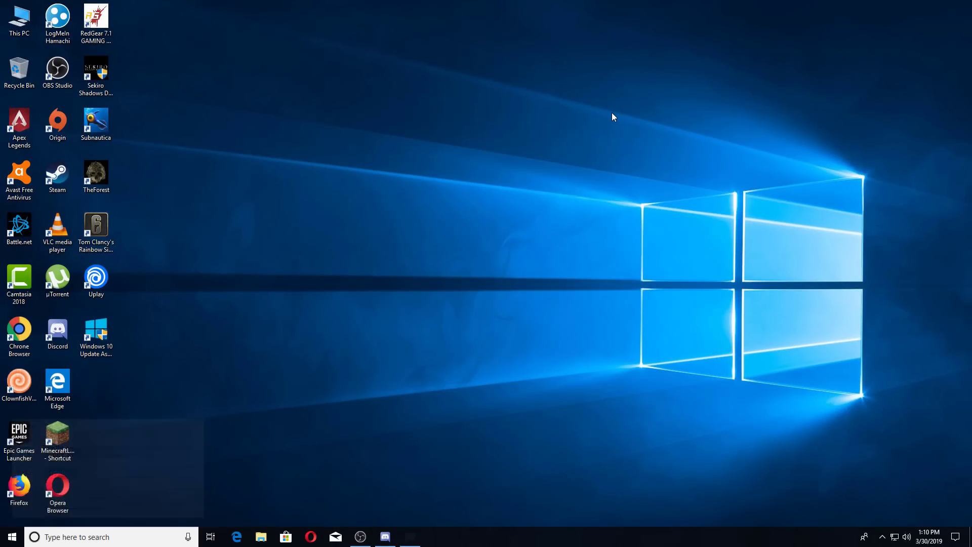
pyautogui.doubleClick(124, 90)
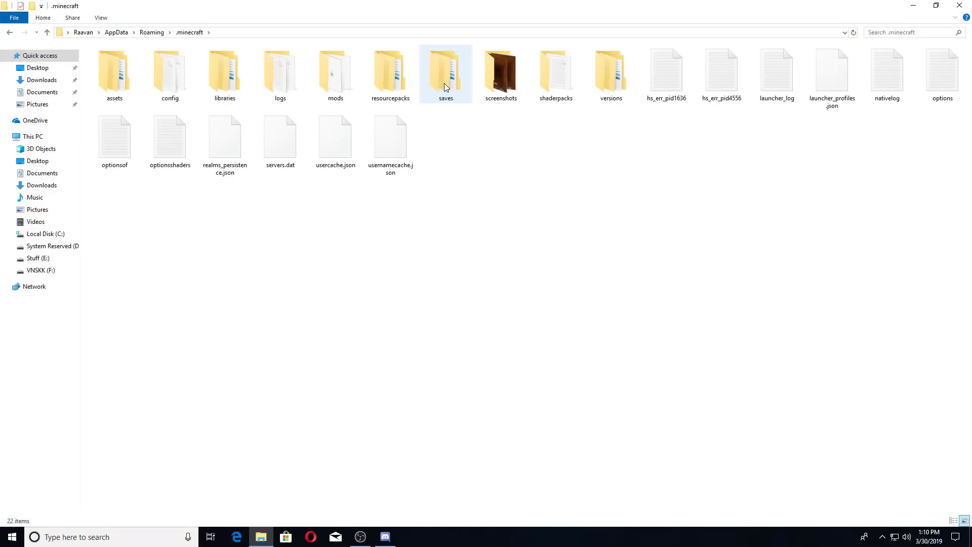
pyautogui.doubleClick(334, 80)
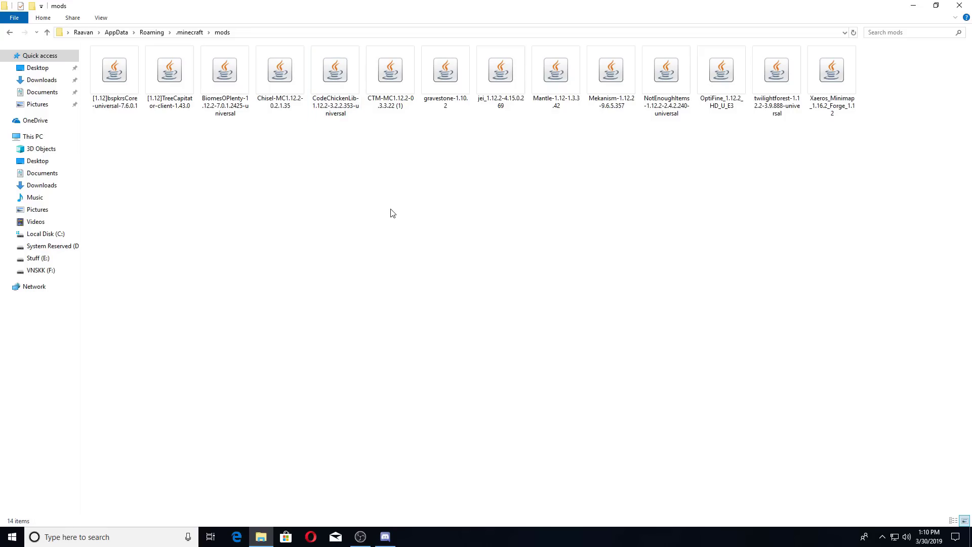
# Step: Try to paste the copied Chisel-MC1.12.2-0.2.1.35 file into the mods folder
pyautogui.hotkey('ctrl', 'v')
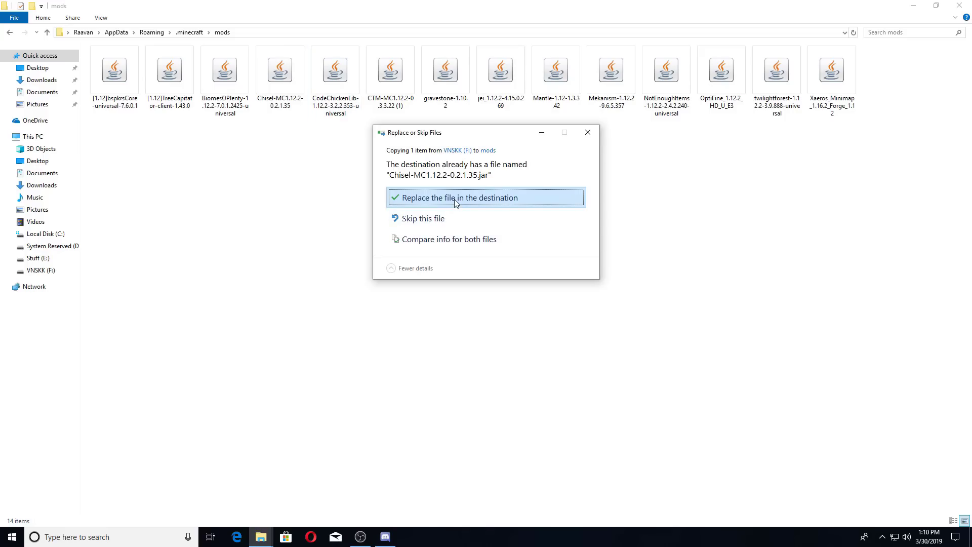
pyautogui.click(587, 132)
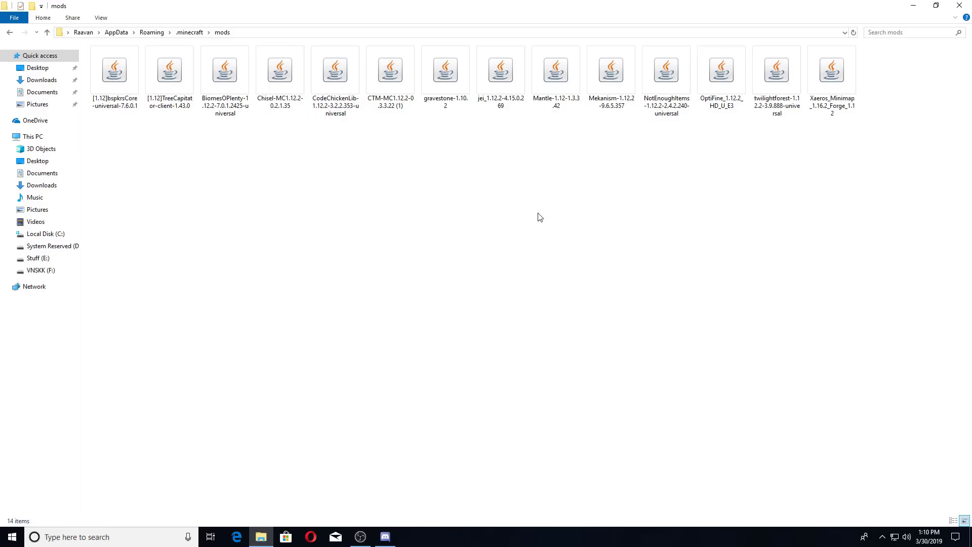
# Step: Close the mods folder window and refresh the desktop
pyautogui.click(959, 5)
pyautogui.rightClick(410, 176)
pyautogui.click(445, 221)
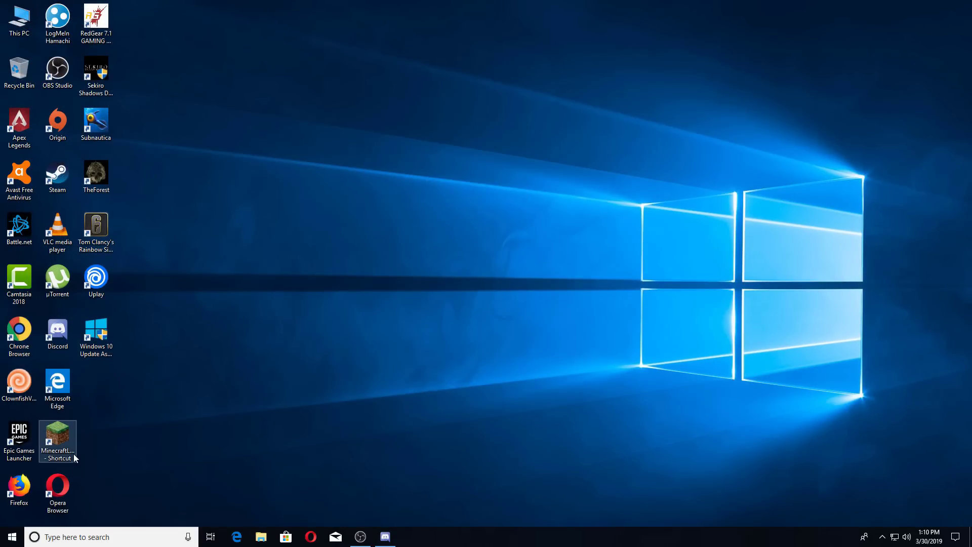
# Step: Open the Minecraft Launcher and show the forge profile 1.12.2-forge1.12.2-14.23.5.2768 in the version list, keeping it as the profile to play
pyautogui.click(56, 442)
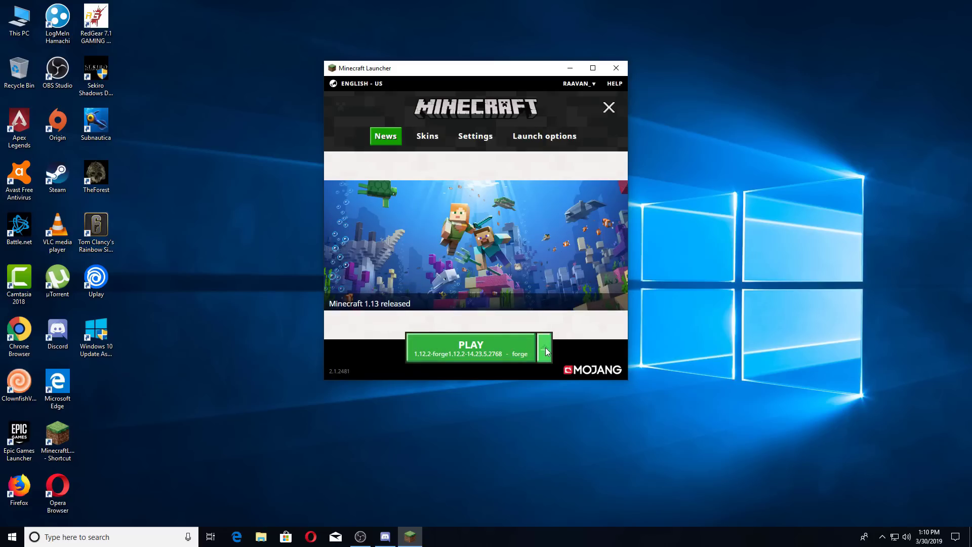
pyautogui.click(545, 348)
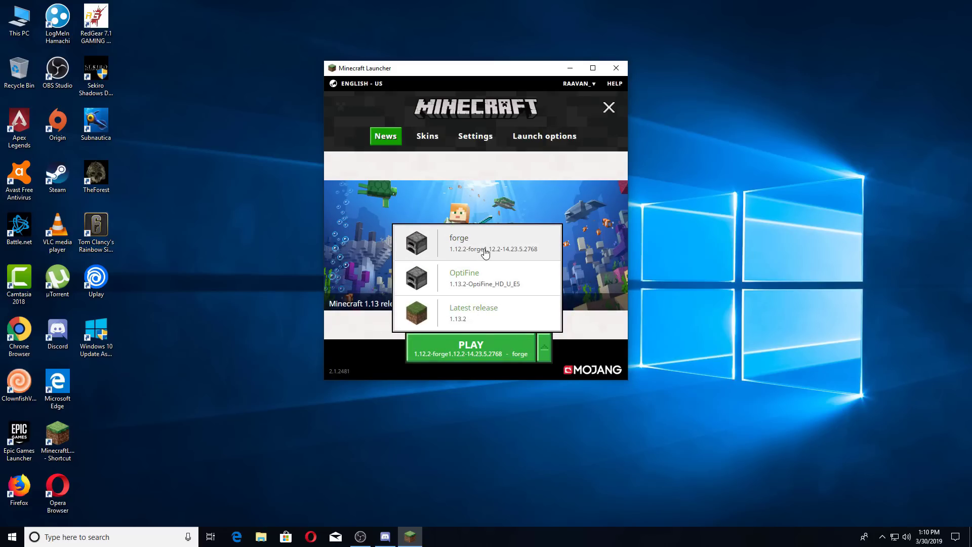
pyautogui.click(485, 278)
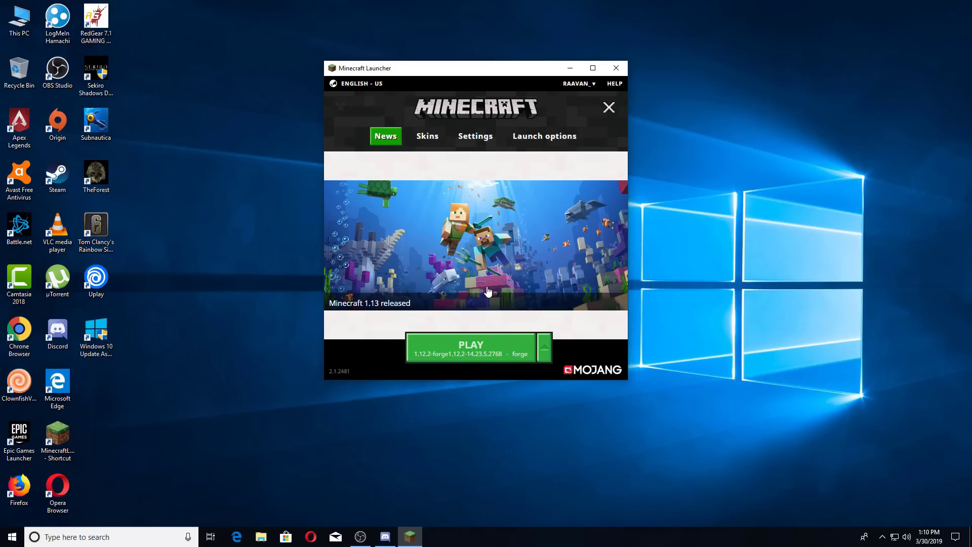
# Step: Close the Minecraft Launcher and refresh the Windows desktop
pyautogui.click(615, 67)
pyautogui.rightClick(254, 266)
pyautogui.click(290, 309)
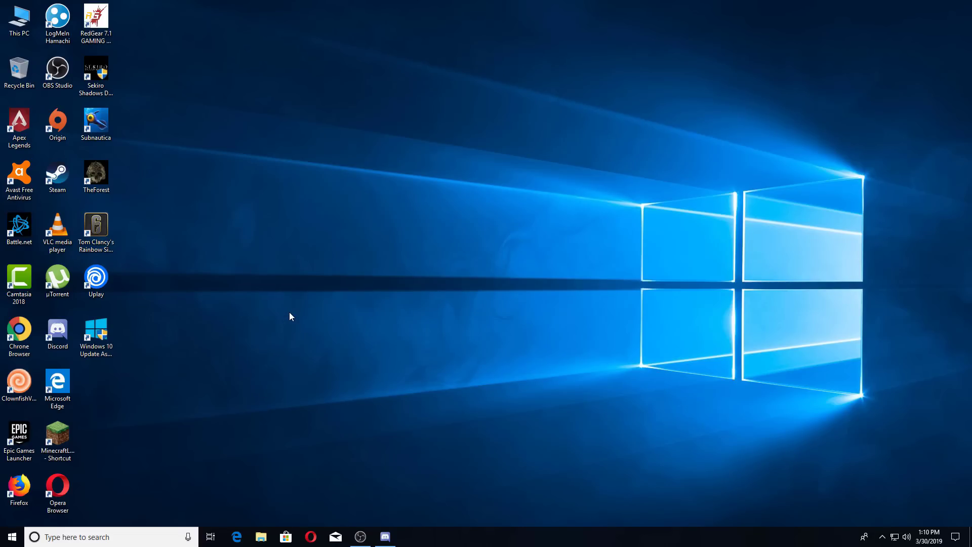